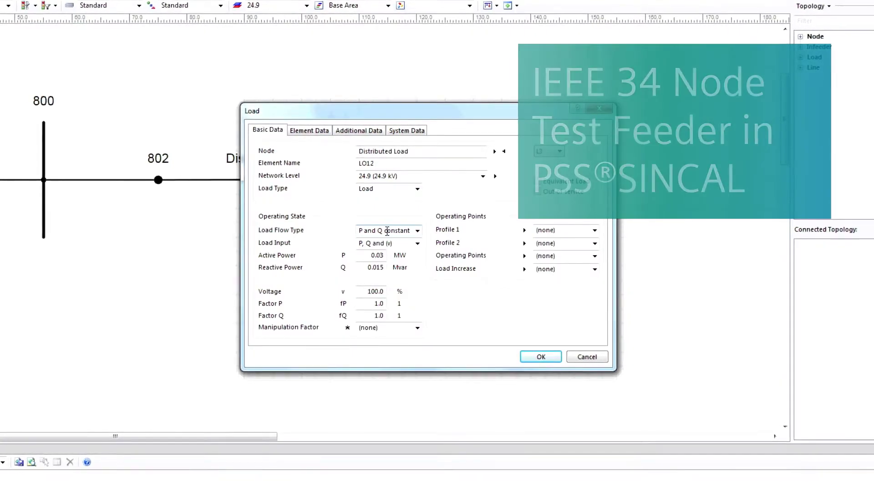
Step: Review the load's P and Q constant flow type, P, Q and (v) input and 0.03 active power
left_click(387, 231)
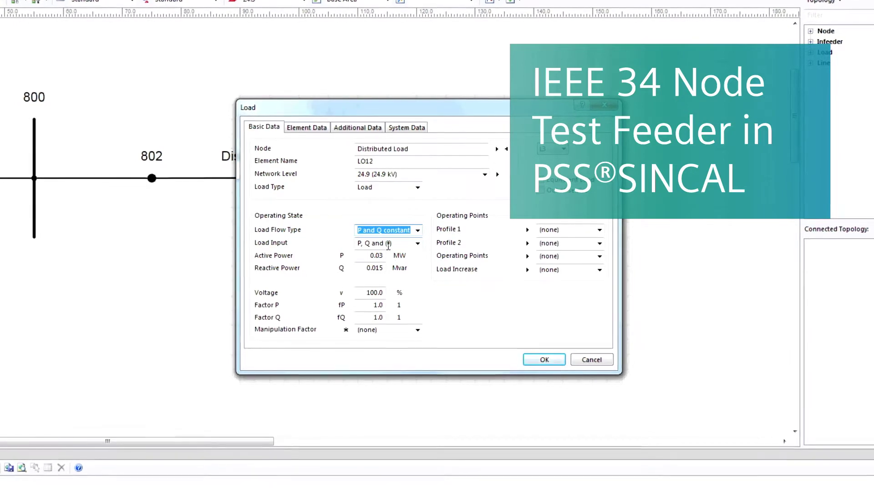
left_click(387, 243)
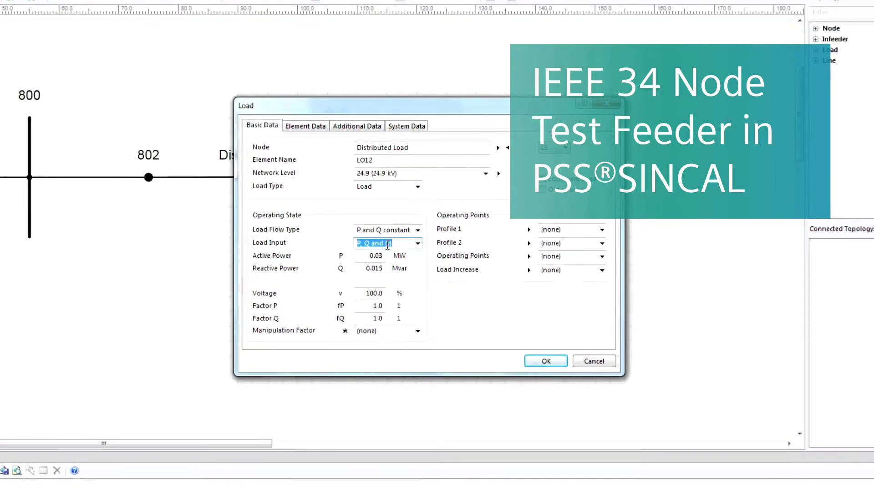
left_click(386, 256)
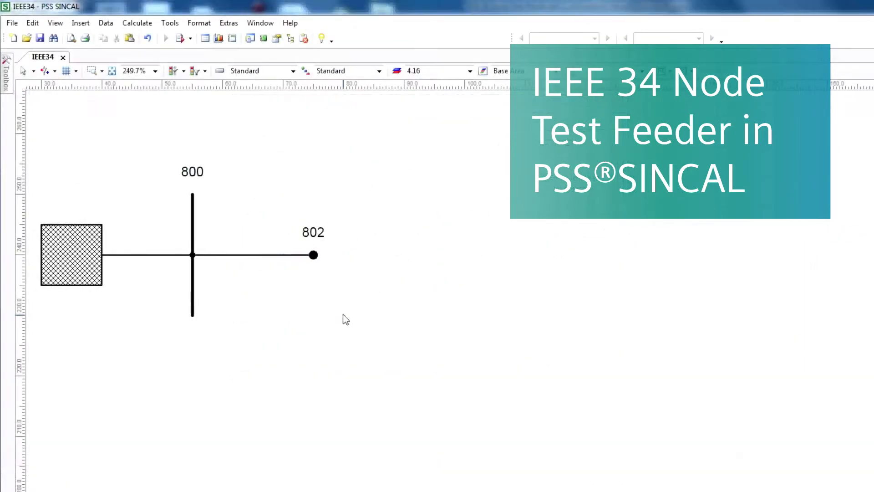
Step: Paste a copy of the 800–802 line and attach it at node 802
left_click(279, 255)
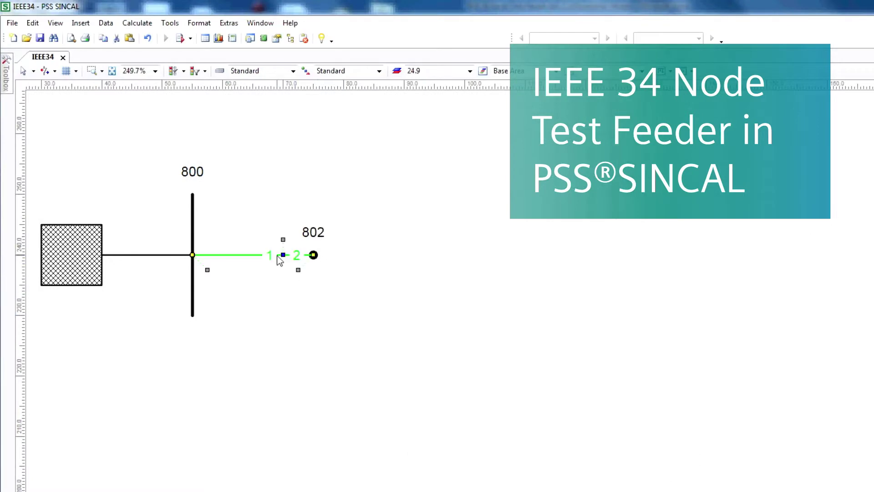
left_click(417, 283)
key("ctrl+v")
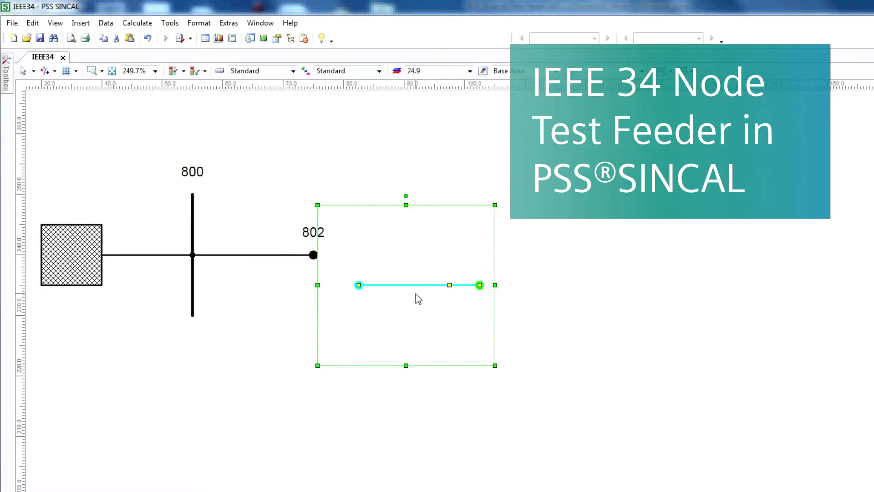
left_click_drag(406, 276, 374, 257)
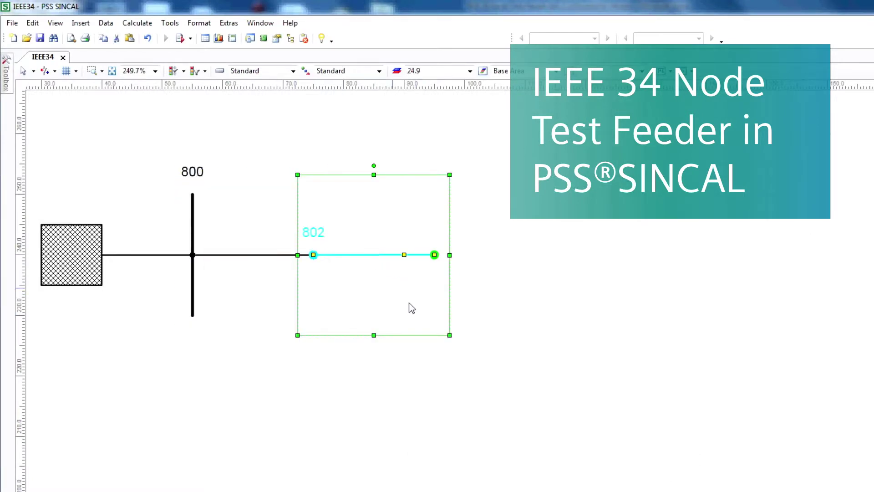
left_click(467, 287)
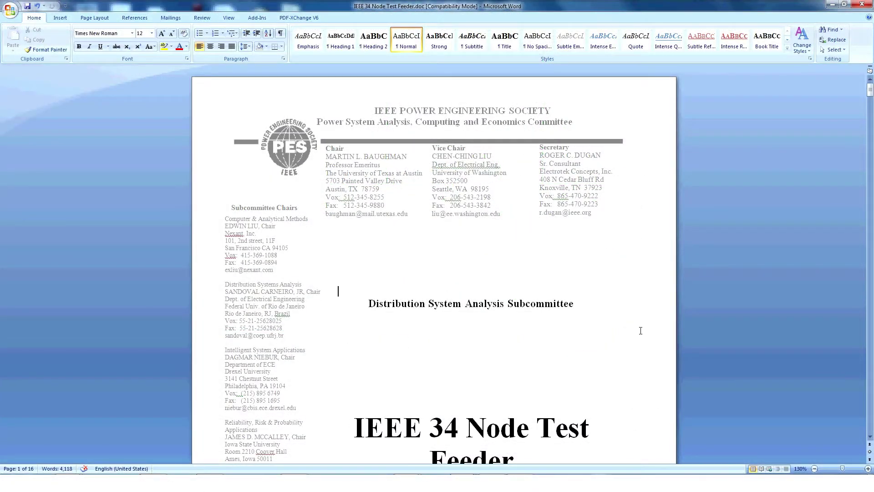
Step: Scroll the IEEE 34 document down to the page 2 feeder diagram and Line Segment Data table
scroll(611, 273, "down", 4)
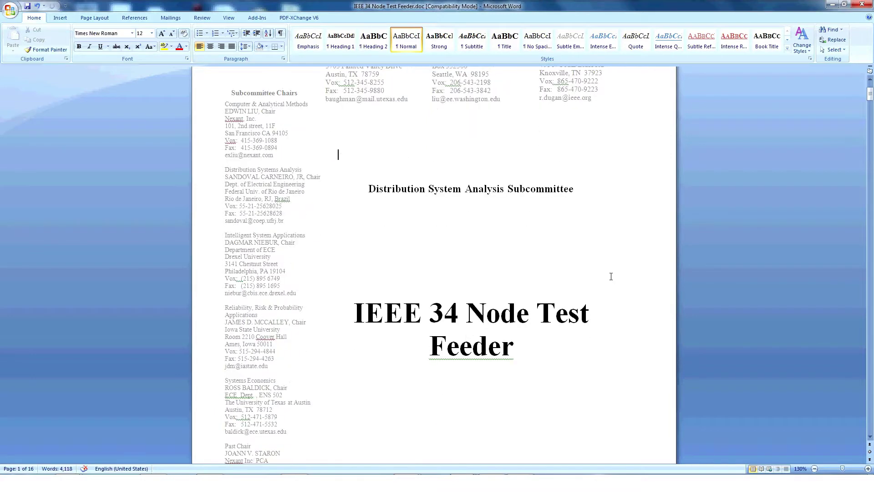
scroll(611, 277, "down", 1)
scroll(610, 277, "down", 5)
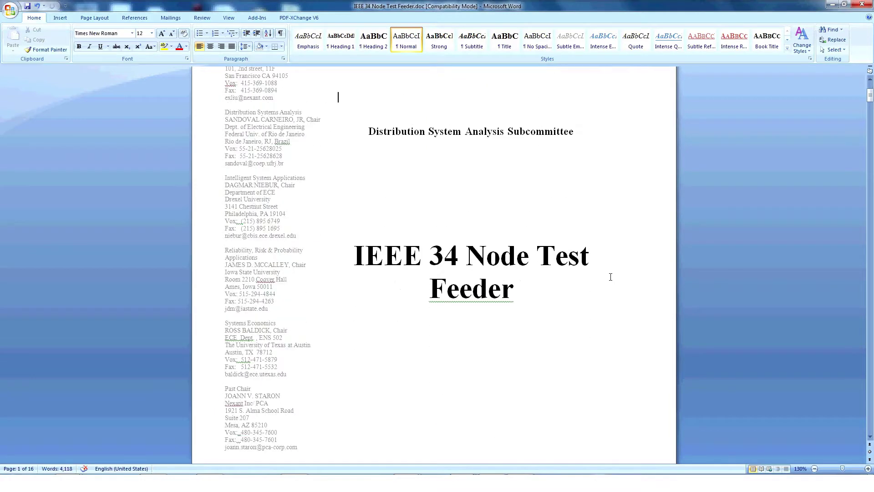
scroll(610, 277, "down", 9)
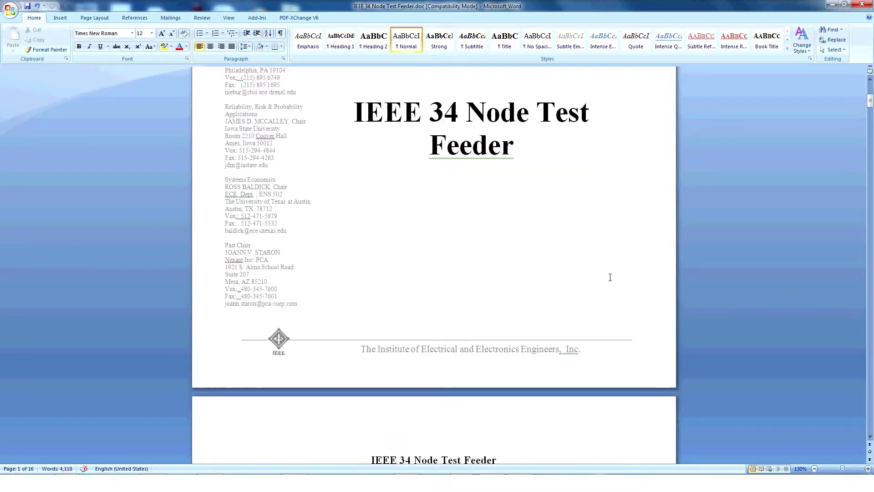
scroll(609, 278, "down", 5)
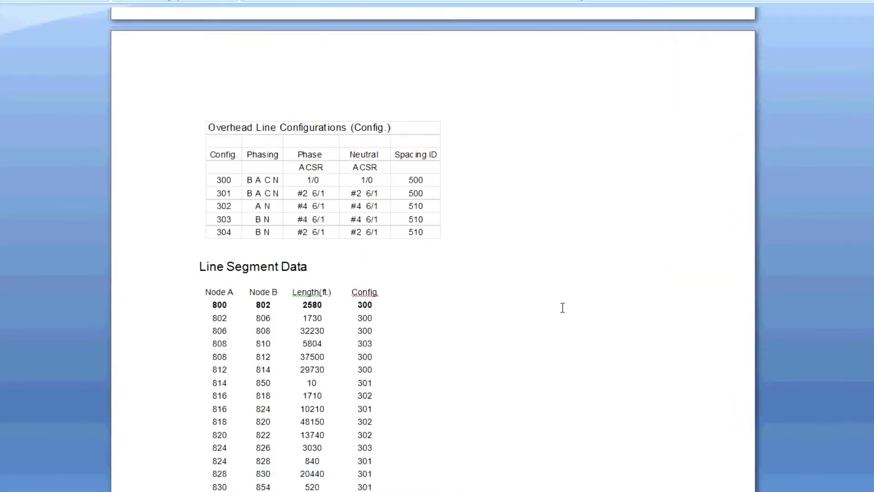
scroll(563, 308, "down", 5)
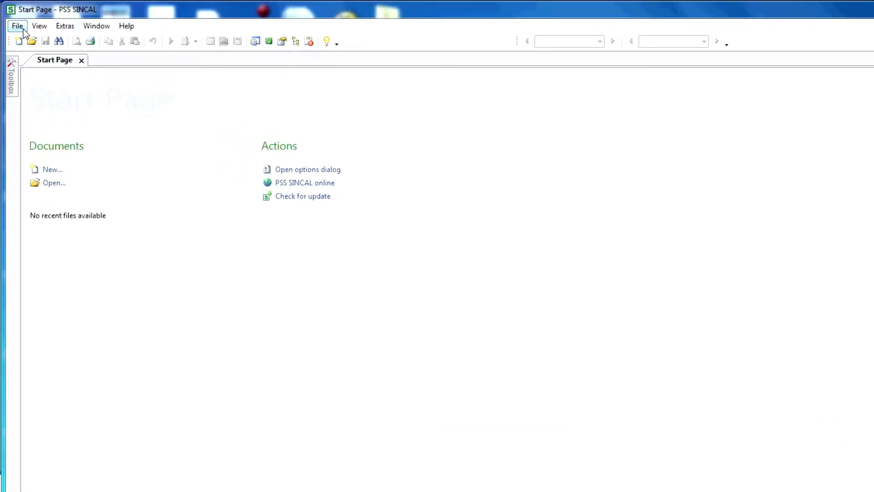
Step: Create a new Electrical network with Schematic workspace settings, named IEEE34
left_click(18, 26)
left_click(32, 40)
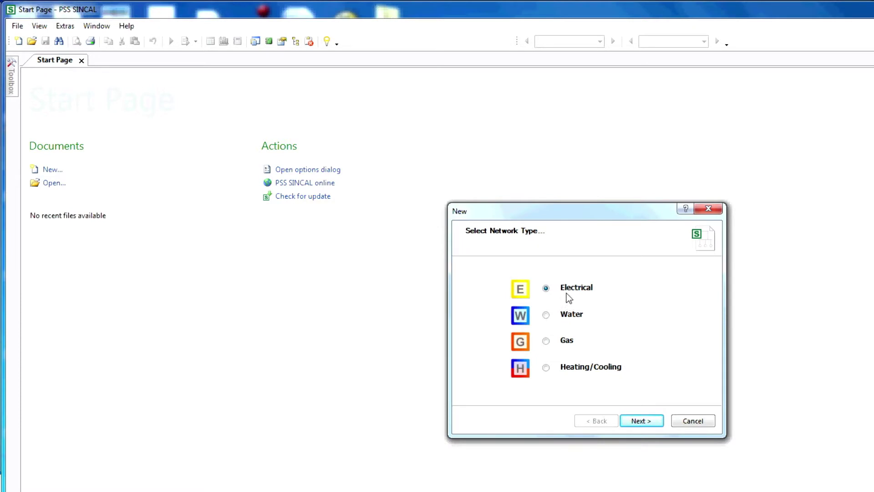
left_click(642, 421)
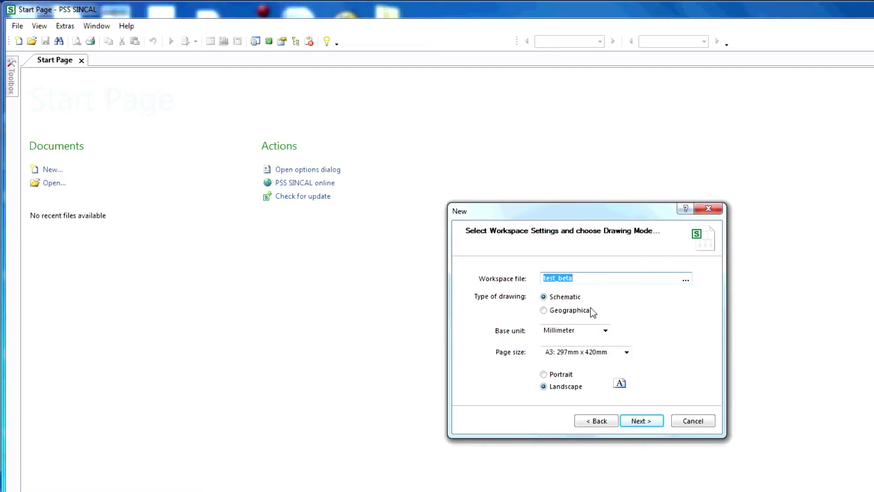
left_click(659, 423)
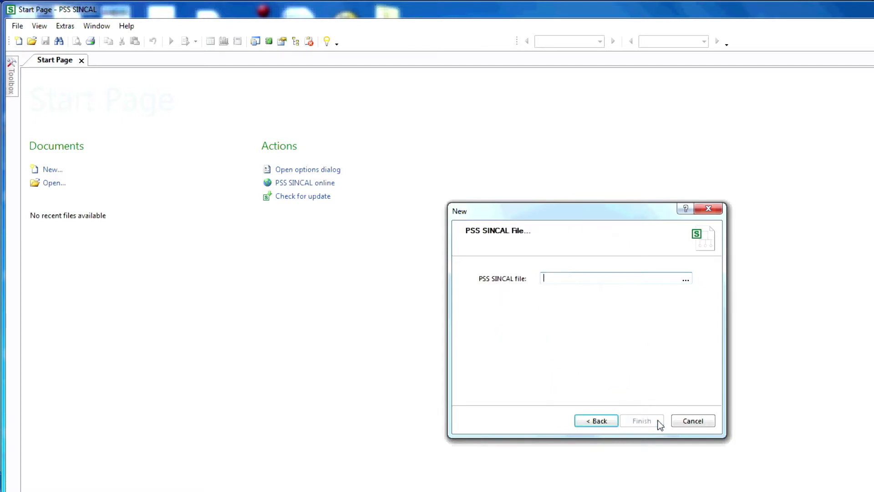
type("IEEE34")
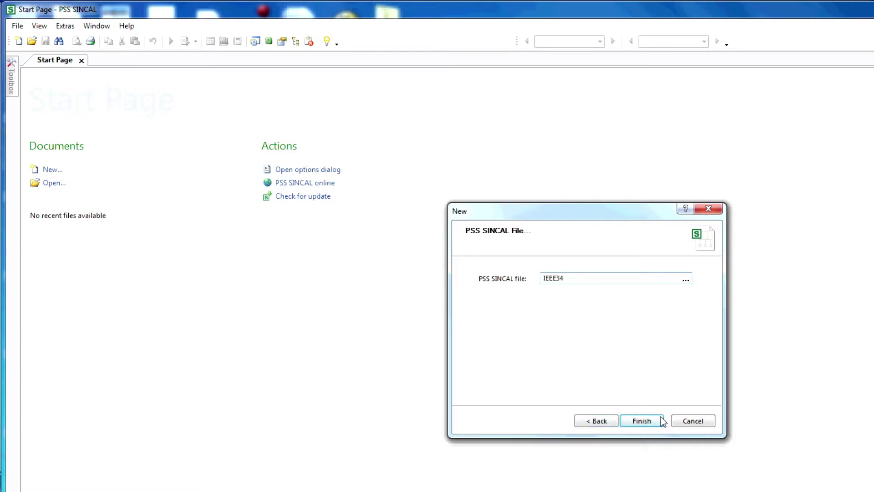
left_click(661, 418)
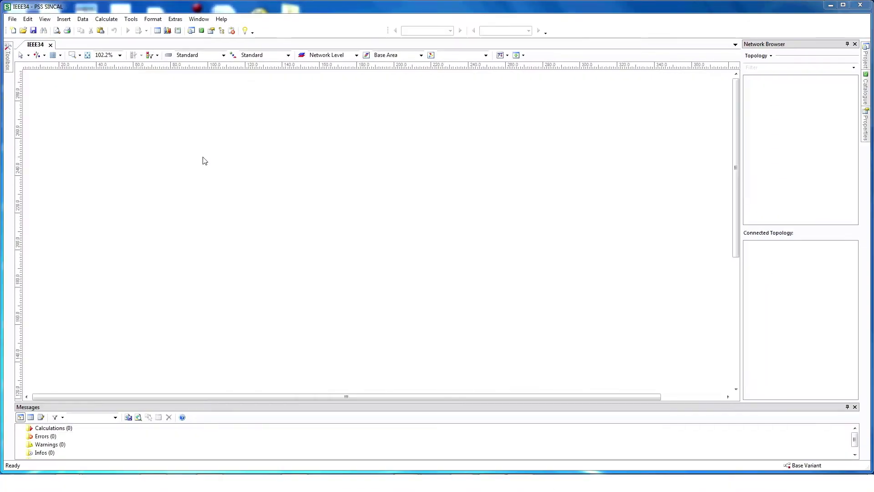
Step: Change the calculation frequency from 50.0 to 60.0 Hz, review the Load Flow settings and confirm
left_click(114, 21)
left_click(121, 29)
left_click(321, 149)
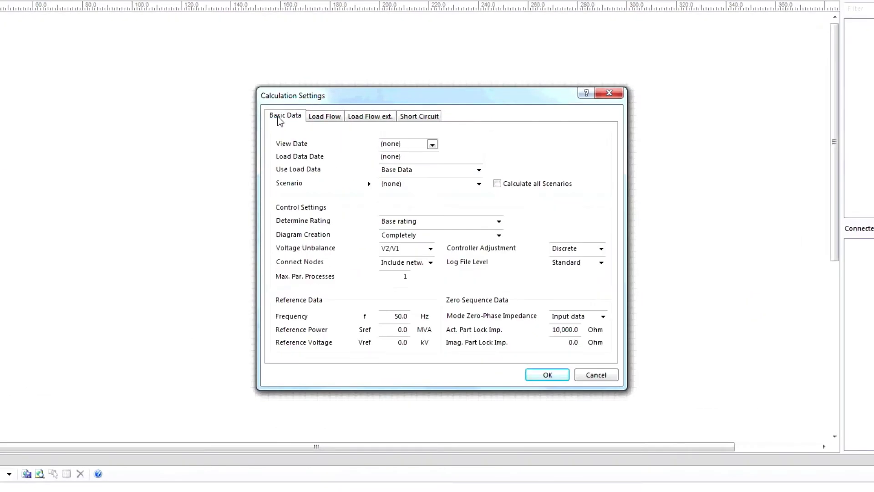
left_click(395, 314)
double_click(400, 314)
type("60.0")
left_click(324, 122)
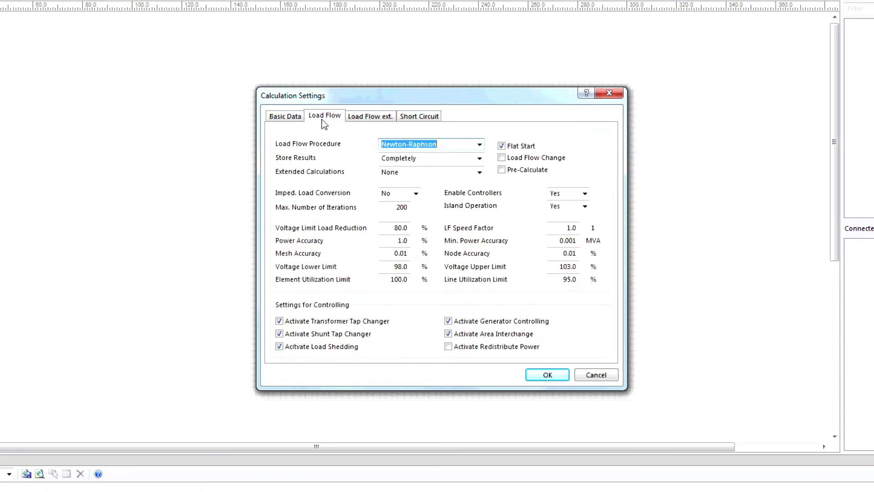
left_click(553, 379)
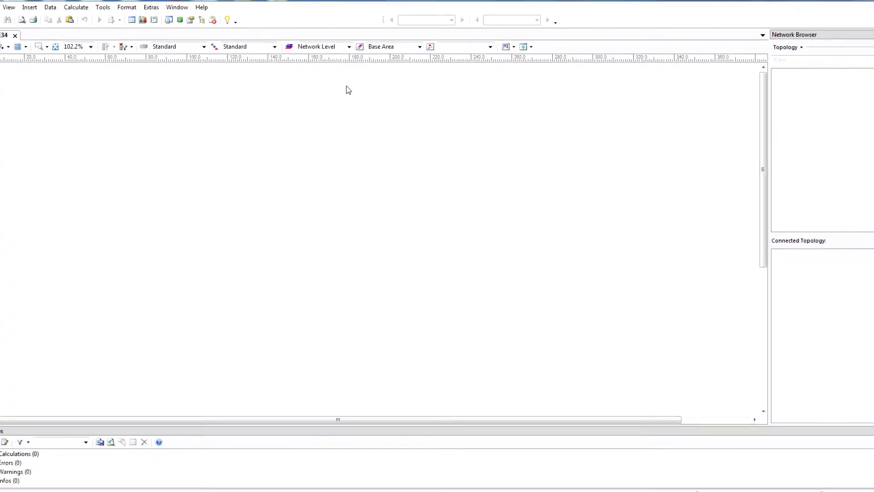
Step: Set the existing network level's voltages to 24.9 kV and its frequency to 60 Hz
left_click(268, 32)
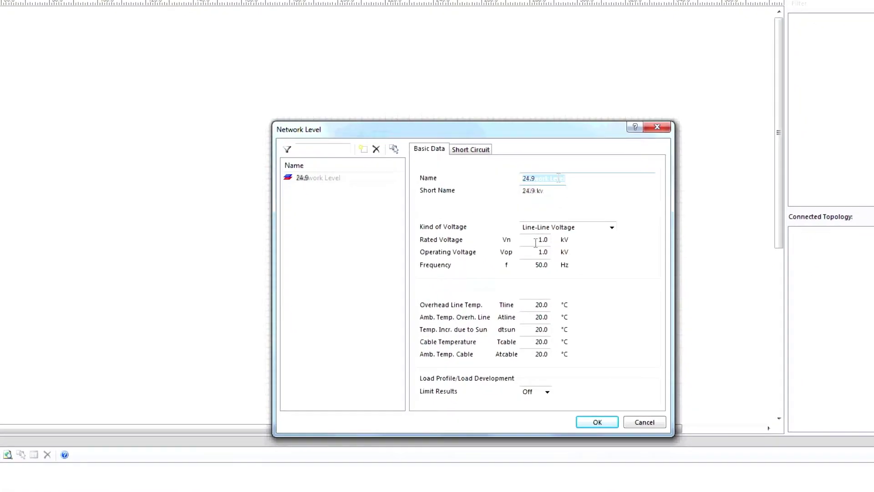
double_click(540, 239)
type("2")
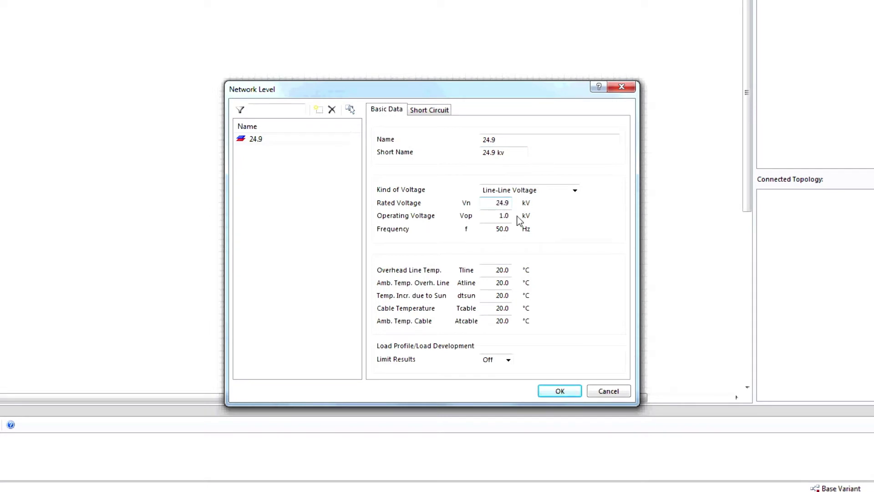
left_click_drag(500, 218, 522, 217)
type("24.9")
left_click_drag(489, 229, 515, 230)
type("60")
Step: Add a second network level named 4.16 and save the network levels
left_click(321, 111)
left_click(497, 137)
type("4.16")
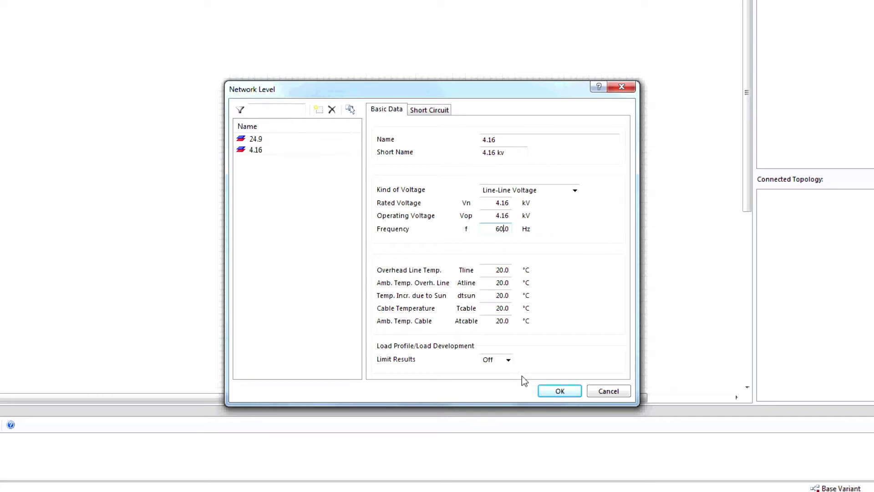
left_click(559, 391)
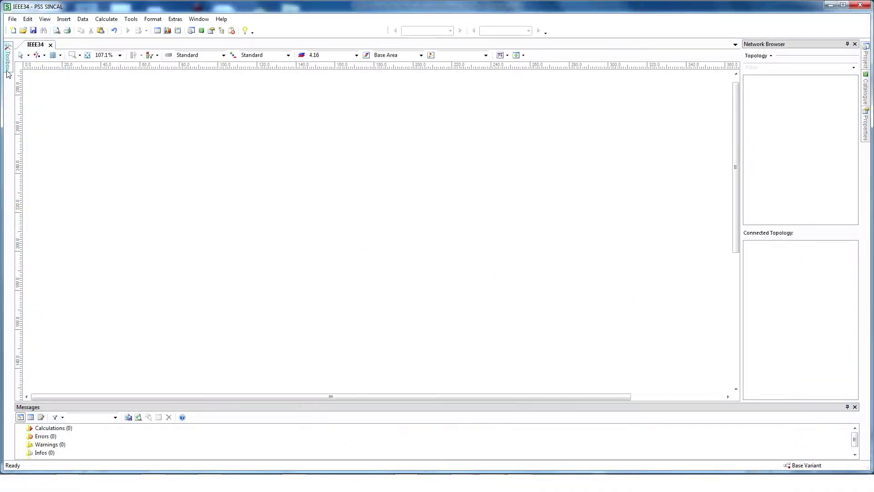
Step: Draw a vertical busbar named 800 at the left, on the 24.9 kV network level
mouse_move(8, 74)
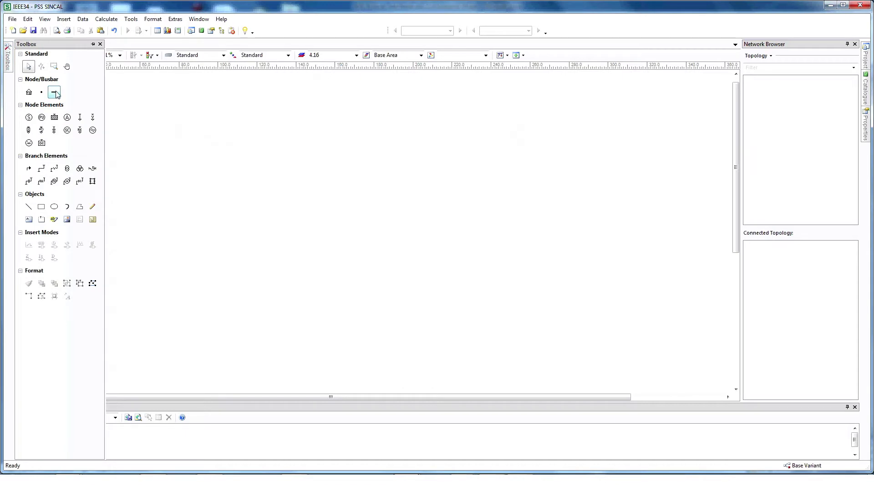
left_click(55, 93)
left_click_drag(131, 153, 131, 193)
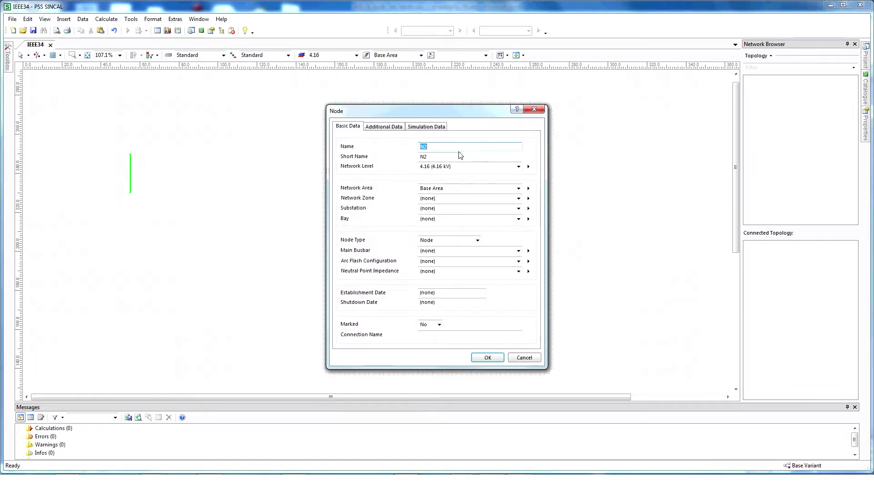
left_click(446, 149)
type("800")
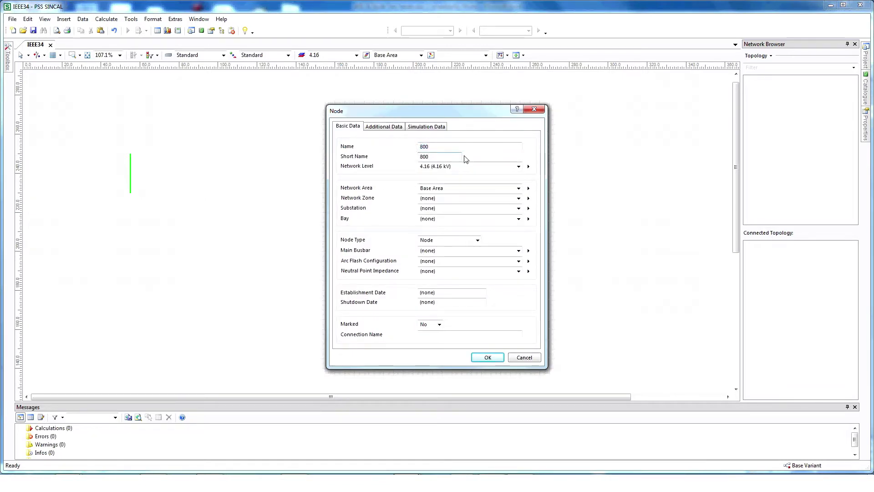
left_click(519, 167)
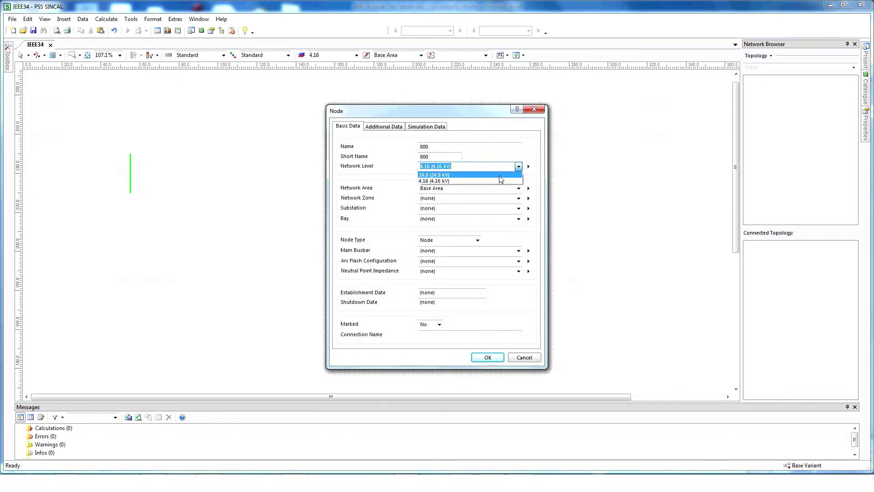
left_click(501, 179)
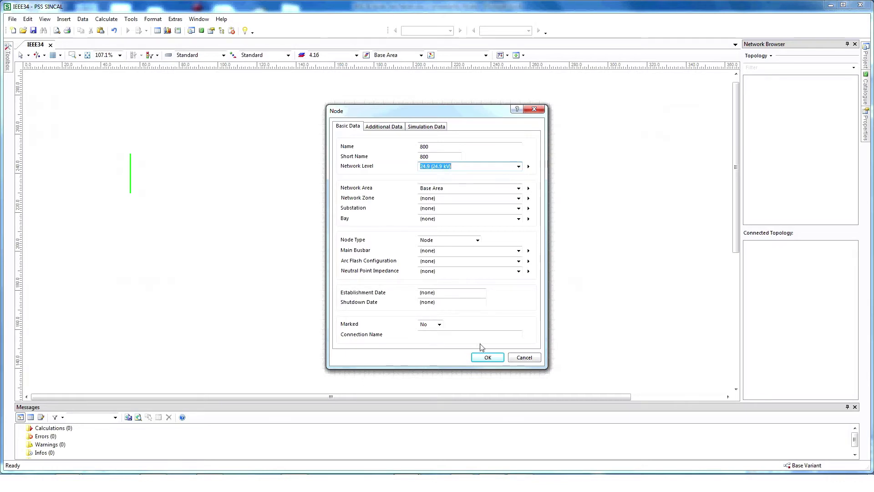
left_click(482, 356)
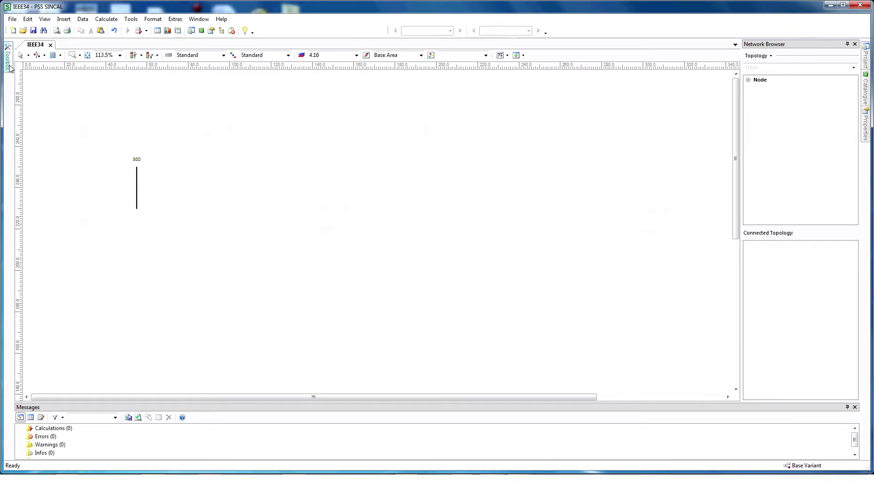
Step: Attach an infeeder to busbar 800 with zero-phase sequence data and minimum R0/X0 of 0.1
mouse_move(9, 68)
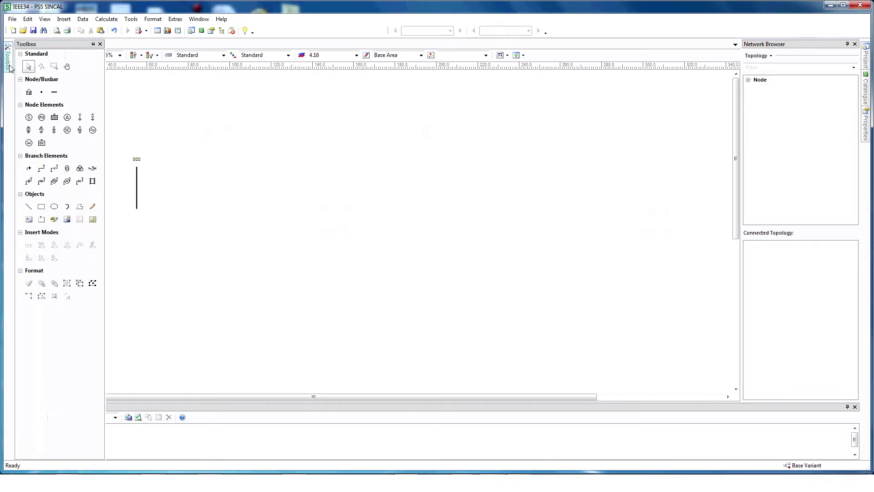
left_click(53, 118)
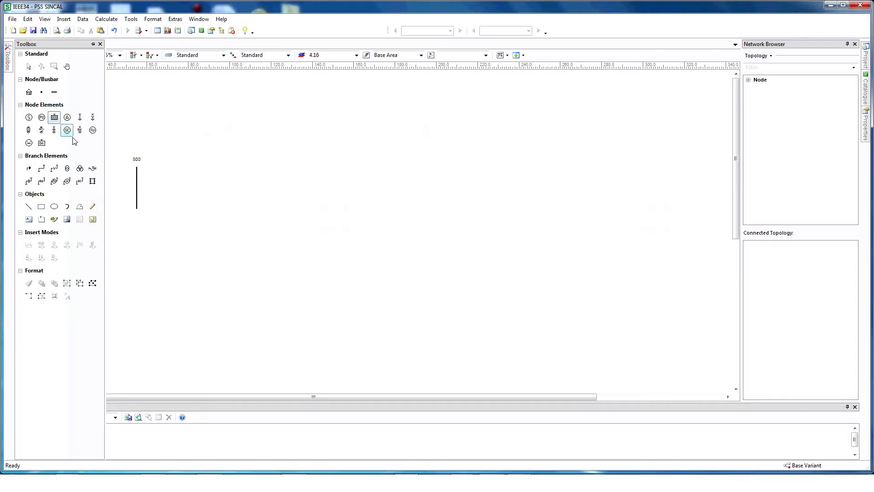
left_click(136, 182)
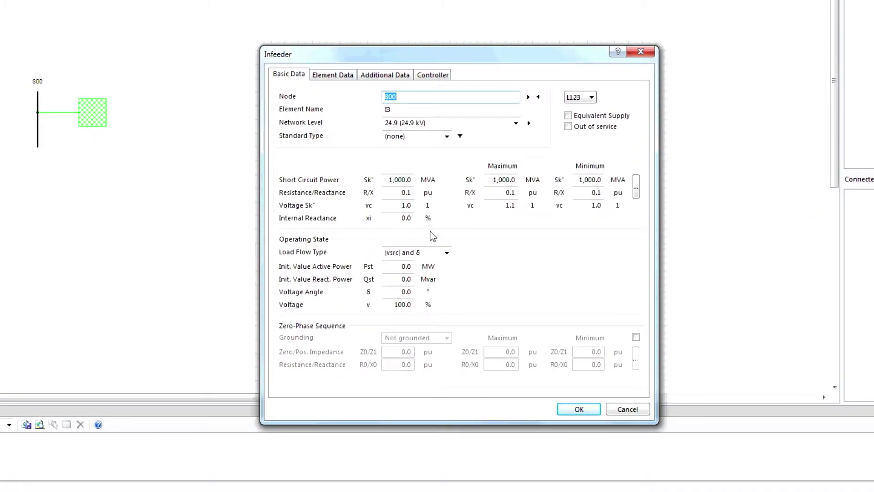
left_click(635, 337)
left_click(597, 364)
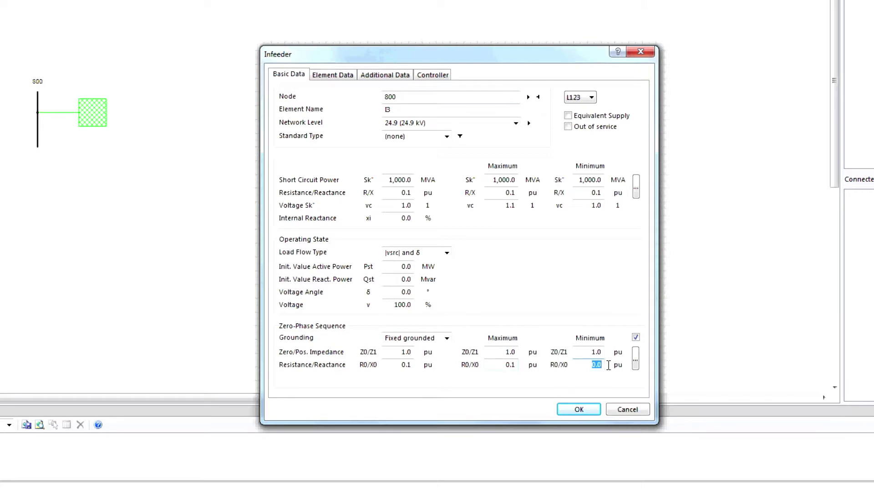
type("0.1")
left_click(578, 409)
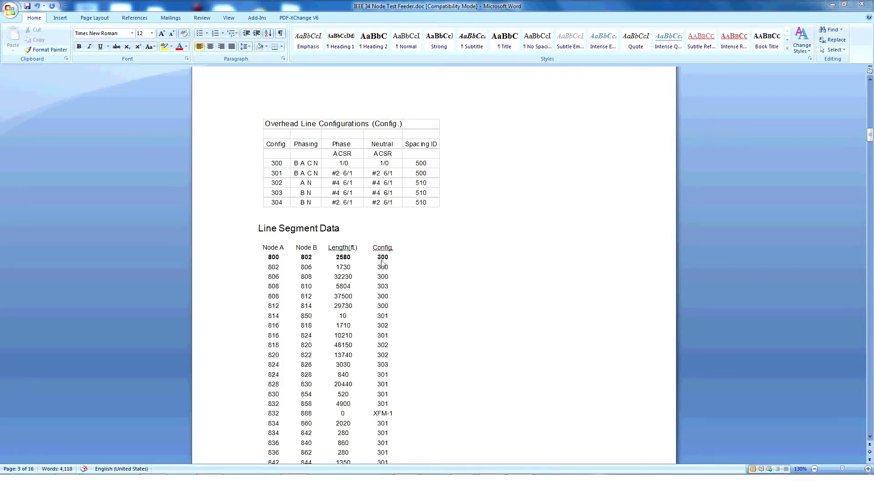
Step: Scroll down to the Impedances page showing Configuration 300's Z and B matrices
scroll(389, 262, "down", 15)
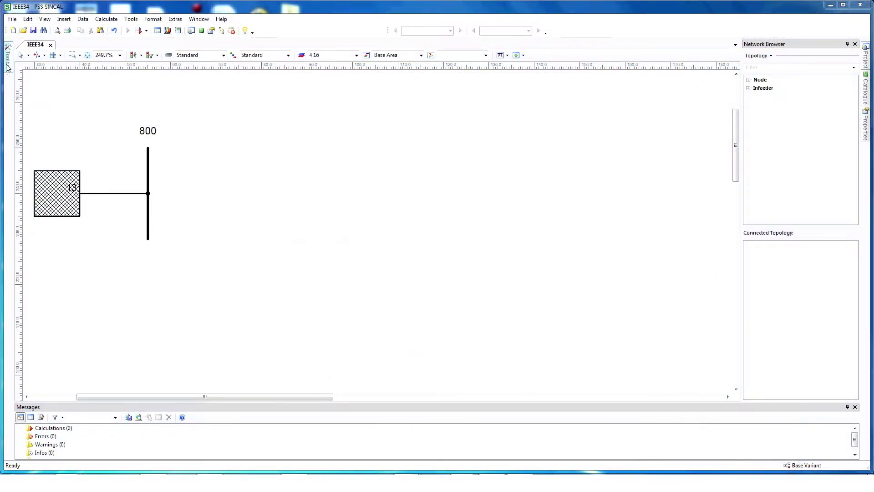
Step: Draw line L7 from busbar 800 to a new node named 802
mouse_move(9, 62)
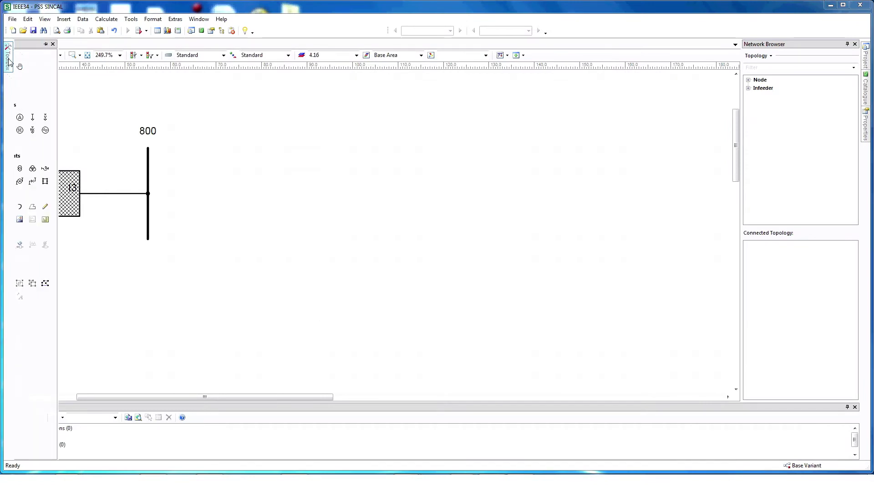
left_click(42, 168)
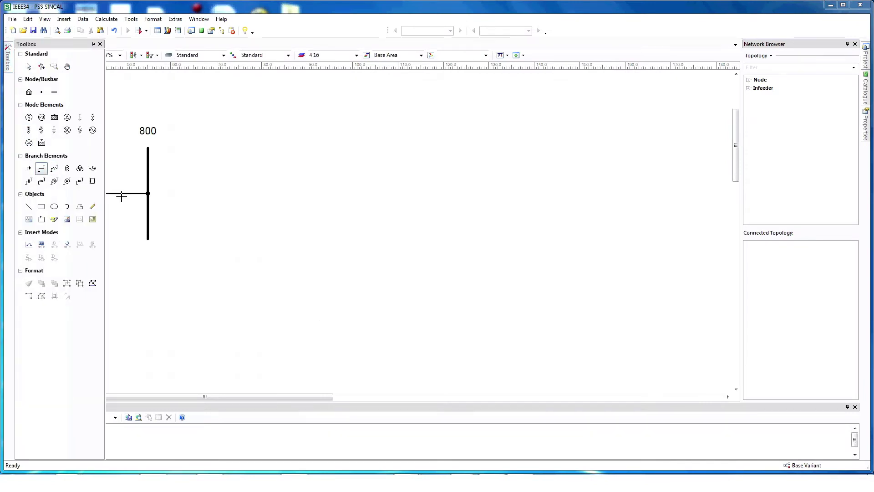
left_click(147, 193)
left_click(283, 190)
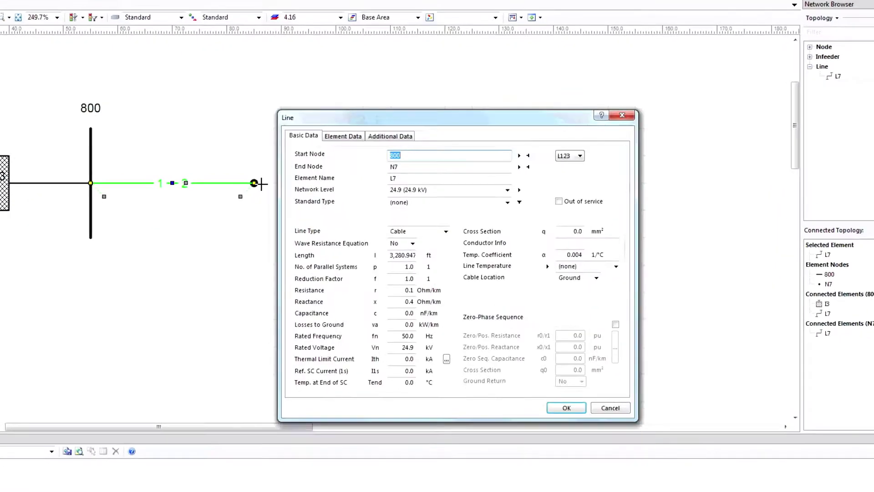
left_click(566, 408)
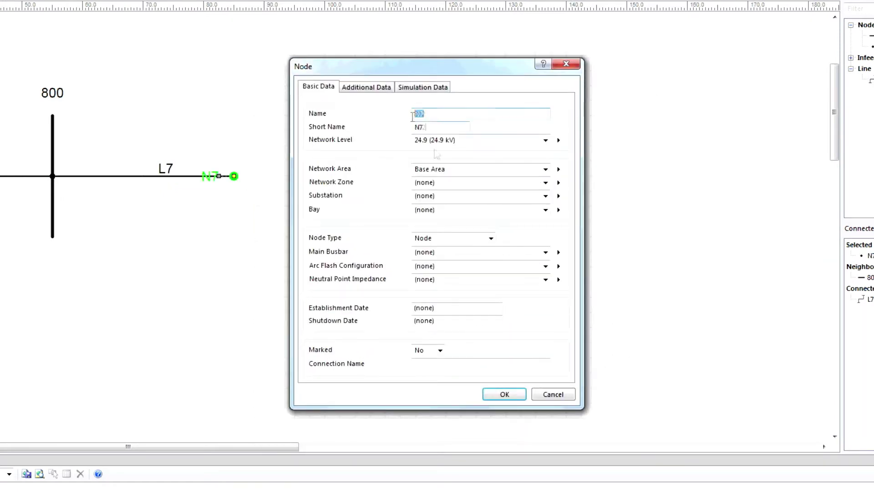
type("802")
left_click(503, 395)
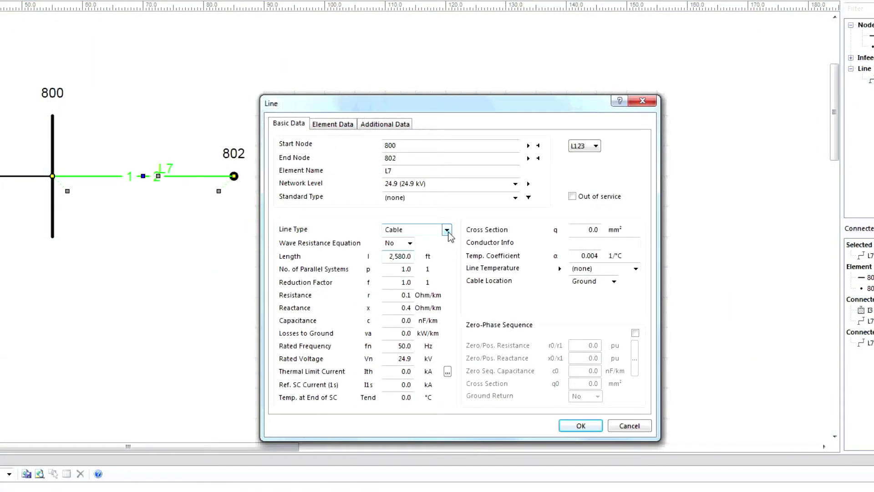
Step: Set line L7's type to Coupling data and start a new coupling data record
left_click(447, 230)
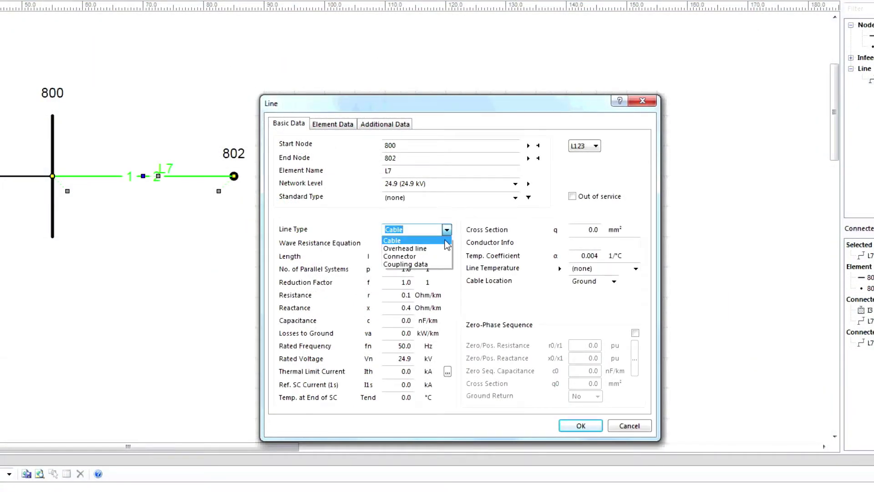
left_click(430, 266)
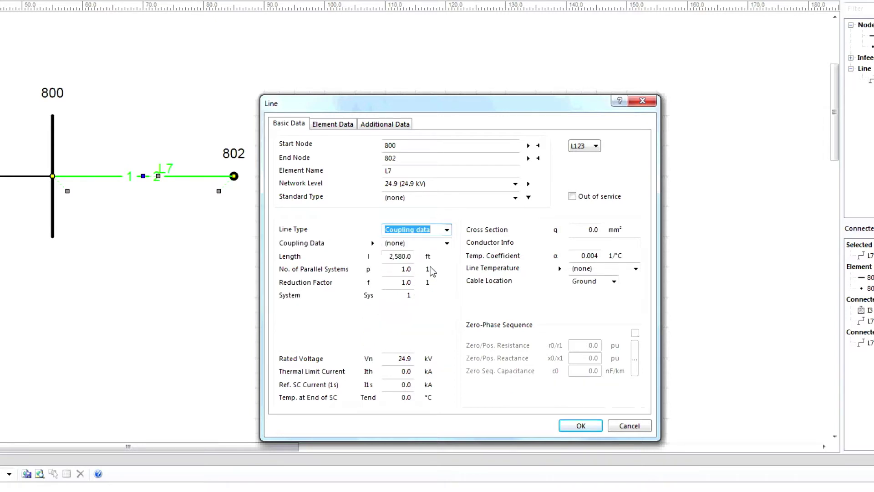
left_click(372, 243)
Step: Name the coupling data Config300 and assign it to project IEEE34
left_click(578, 311)
type("Confi")
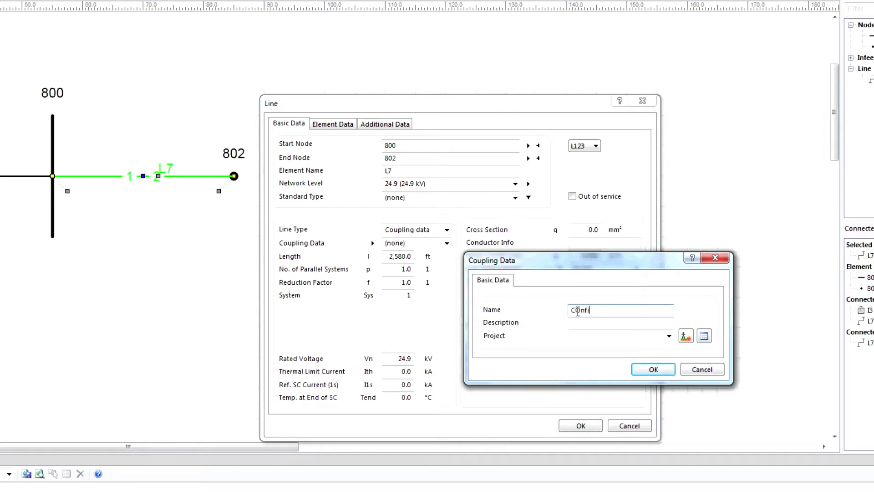
type("g300")
key("Tab")
type("Config300")
key("Tab")
type("IEEE34")
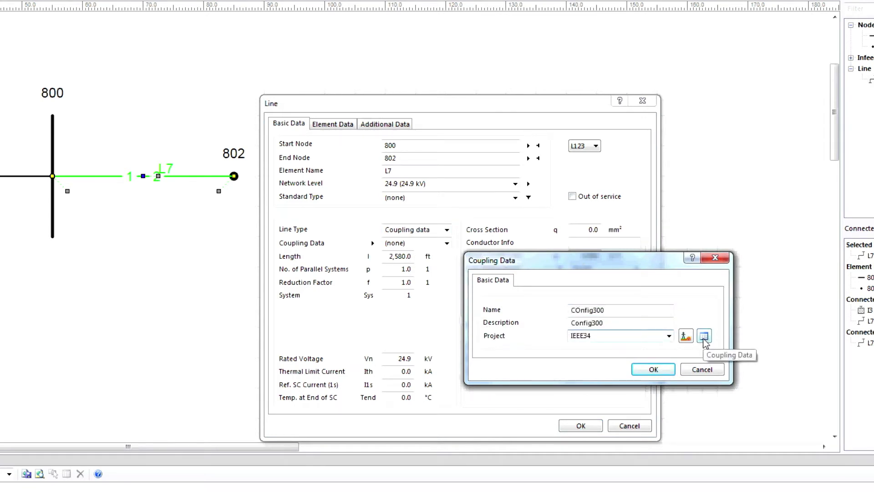
Step: Define one coupling system containing three conductors
left_click(704, 336)
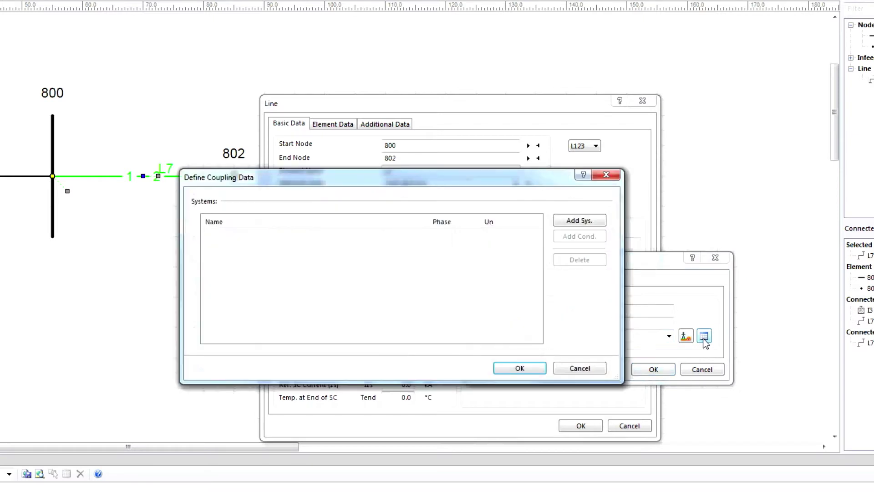
left_click(573, 223)
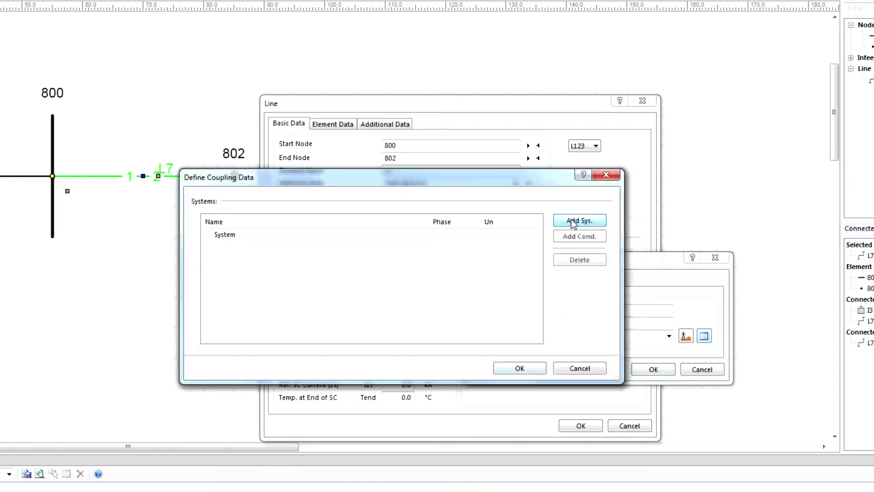
left_click(582, 239)
left_click(582, 239)
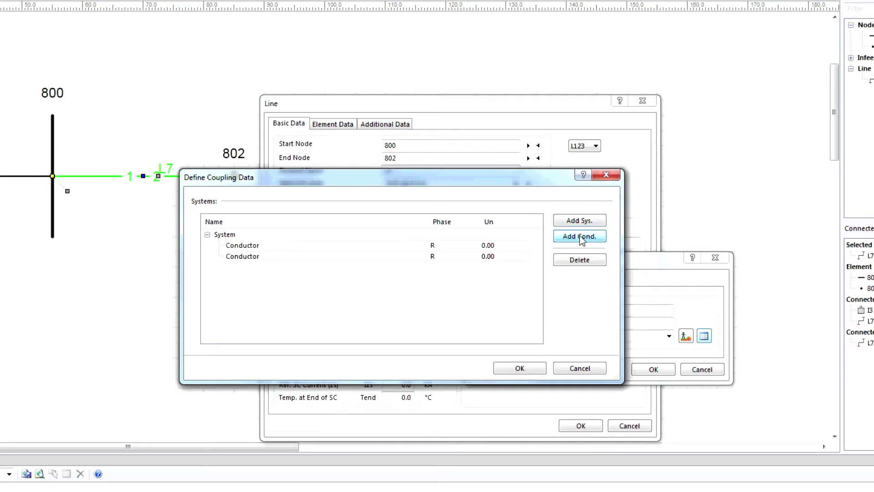
left_click(584, 237)
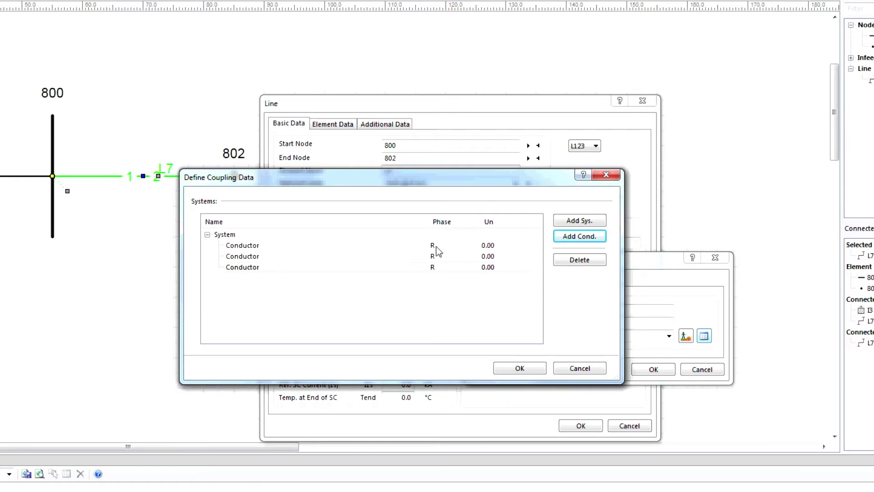
Step: Set the conductors to phases R, S and T at 24.9 kV and confirm
left_click(489, 245)
left_click(488, 246)
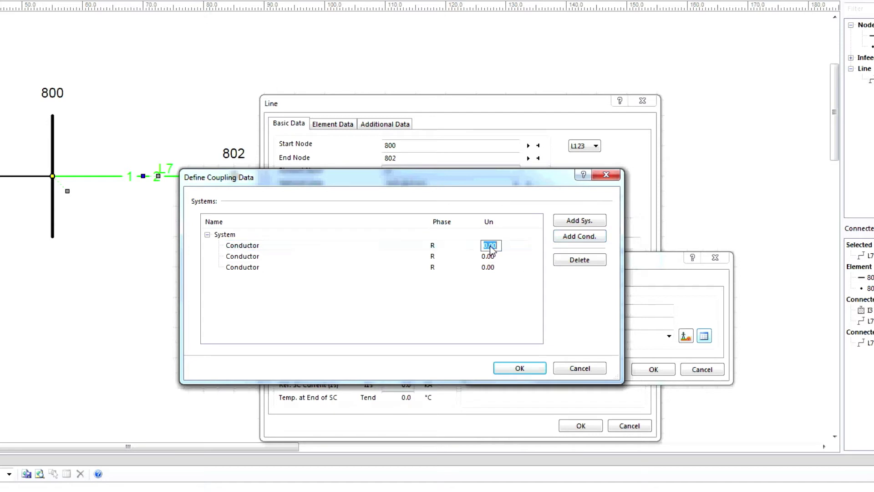
type("4.9")
left_click(438, 256)
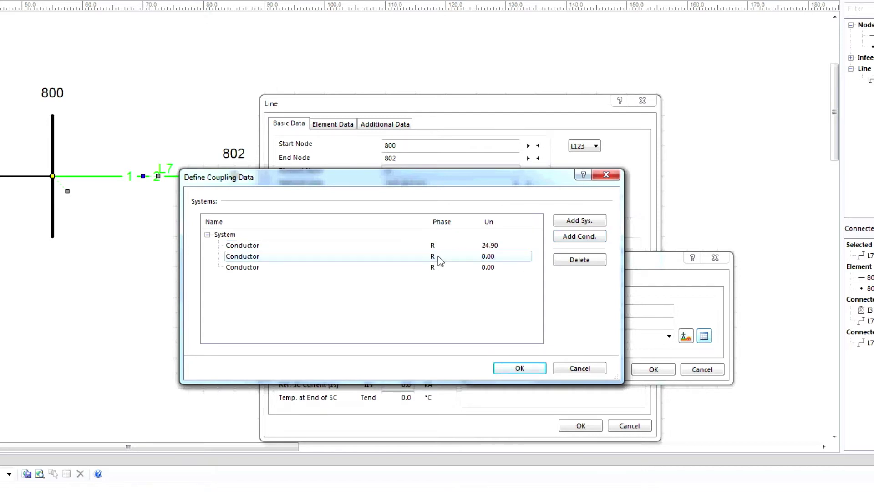
left_click(439, 258)
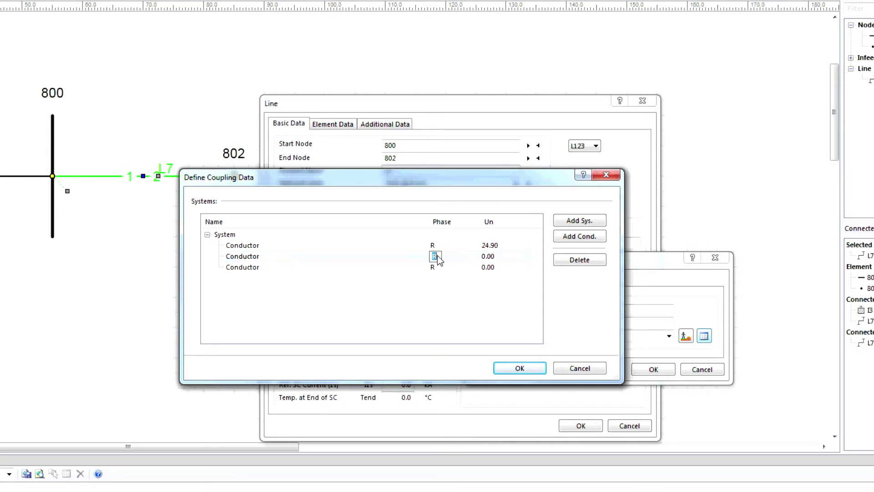
type("S")
left_click(489, 267)
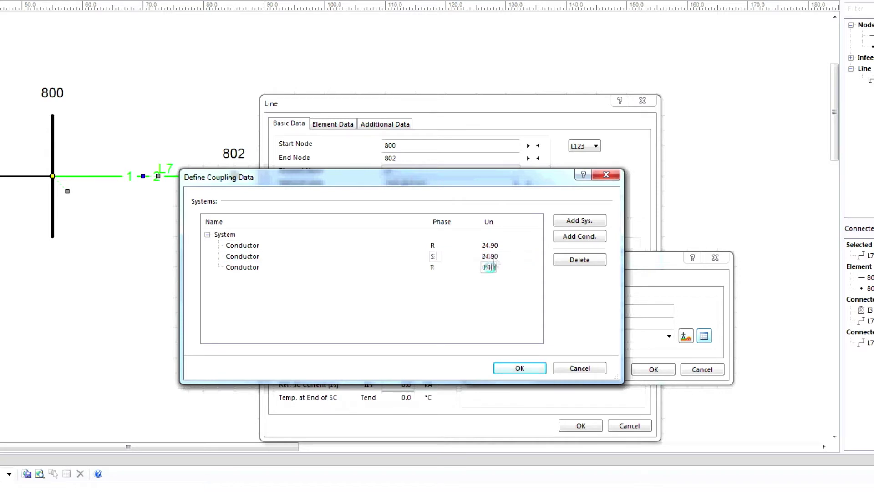
type("24.9")
left_click(529, 372)
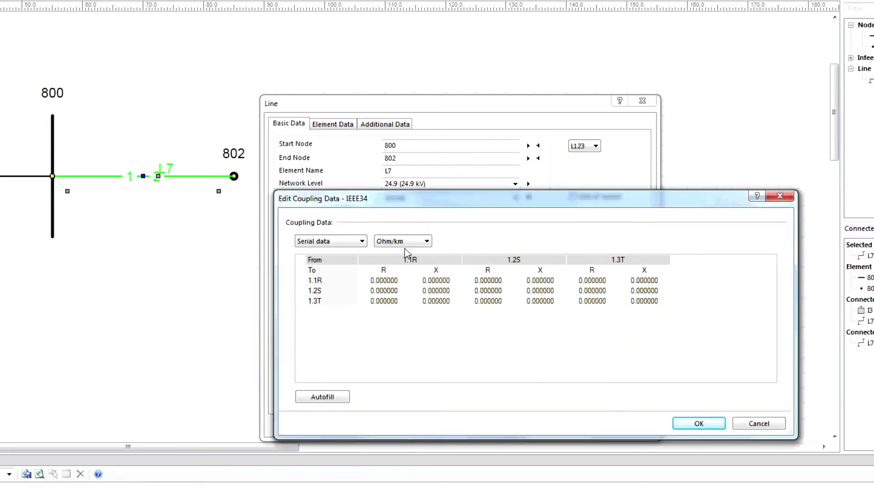
Step: Set impedance units to Ohm/mi and paste in Configuration 300's series impedance matrix
left_click(417, 243)
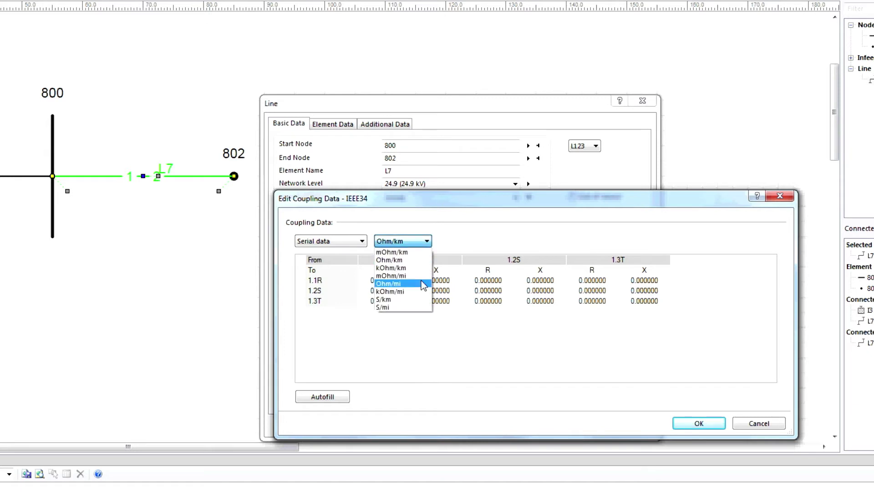
left_click(391, 283)
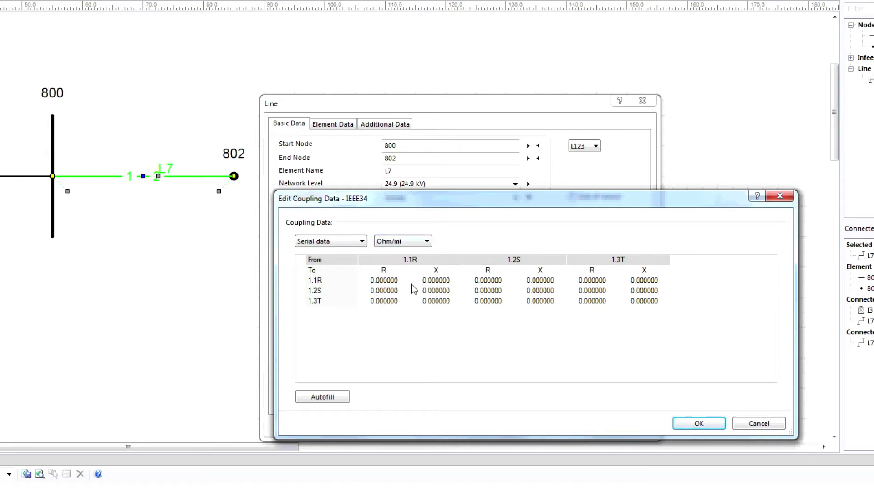
left_click(364, 279)
type("1.337000\t1.333999\t0.210100\t0.577800\t0.213000\t0.501401 0.210100\t0.577800\t1.323999\t1.357000\t0.206599\t0.459101 0.213000\t0.501401\t0.206599\t0.459101\t1.329000\t1.347000")
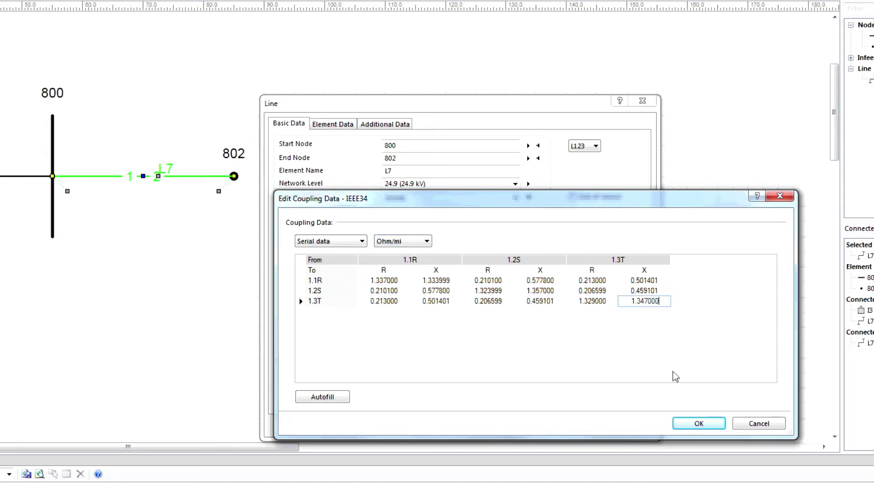
left_click(700, 423)
Step: Copy Configuration 300's B matrix from the reference document and switch the grid to shunt data
key("alt+Tab")
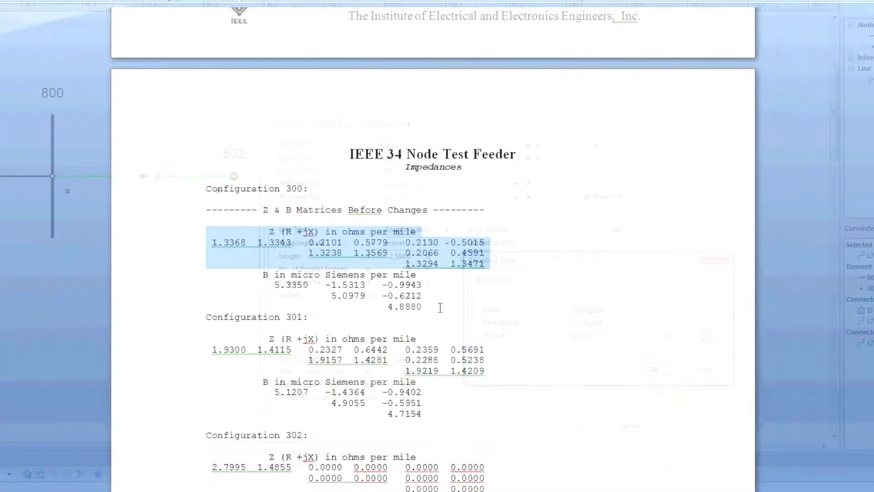
left_click_drag(427, 311, 245, 279)
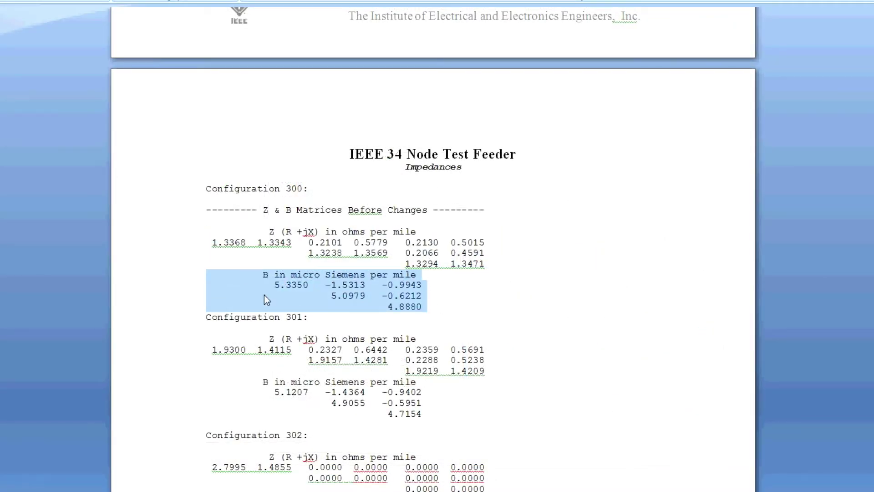
mouse_move(386, 484)
left_click(460, 469)
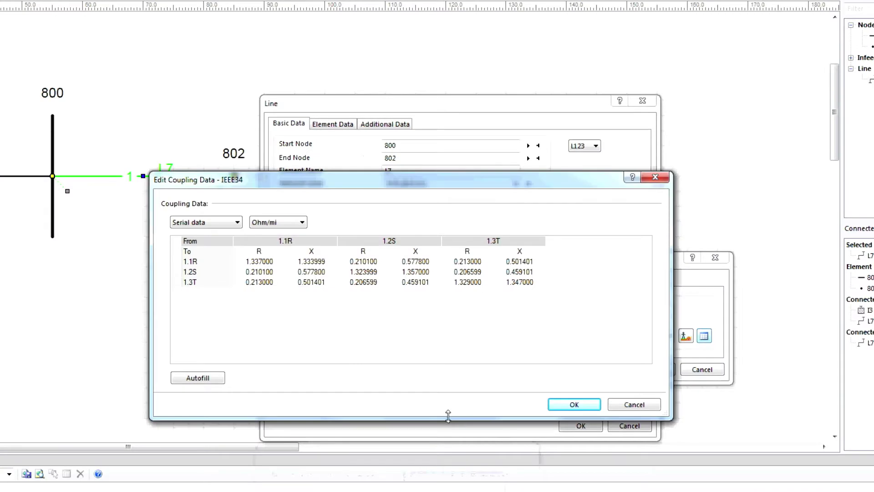
left_click(229, 224)
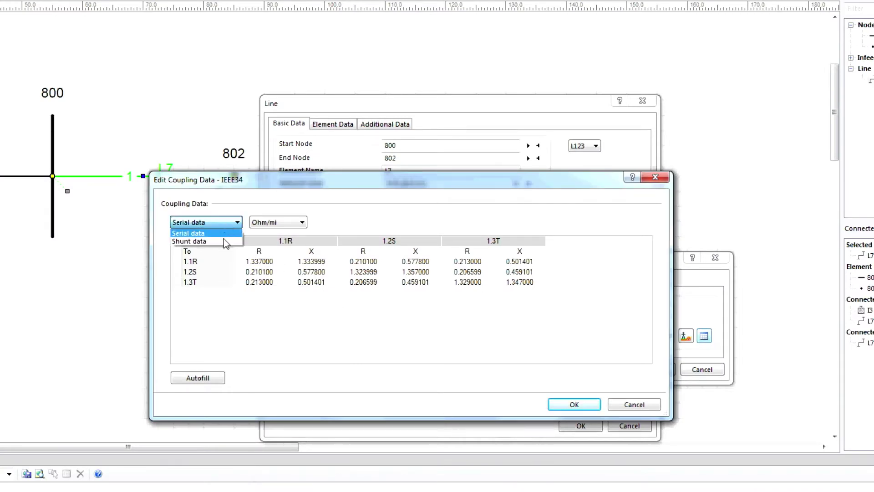
left_click(222, 241)
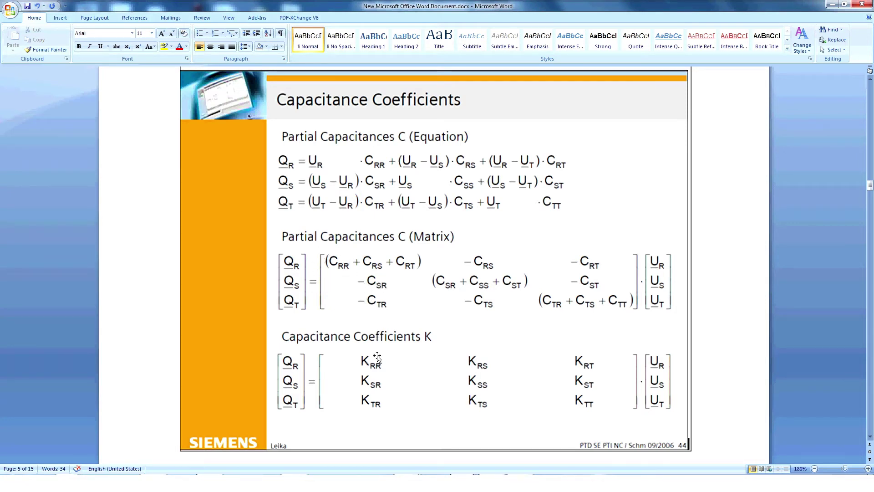
Step: Paste the shunt capacitances (2.809400–3.272500 µS/mi) starting at cell 1.1R and confirm
scroll(380, 372, "down", 5)
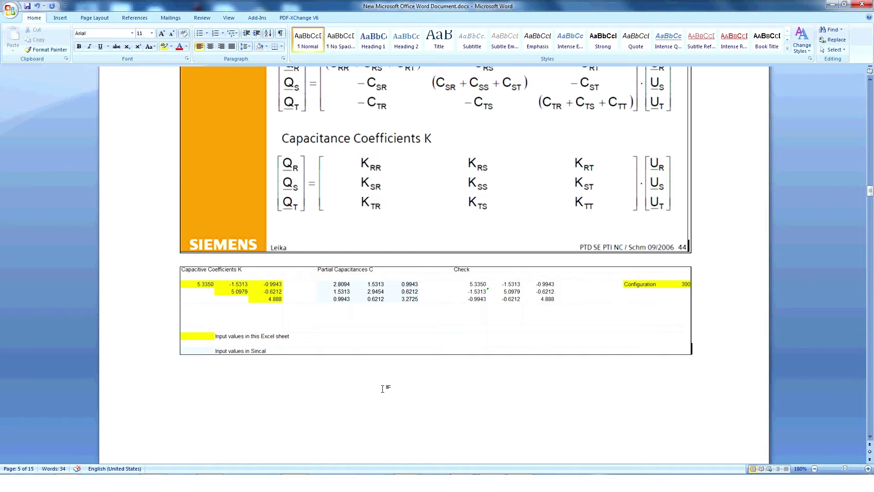
key("alt+Tab")
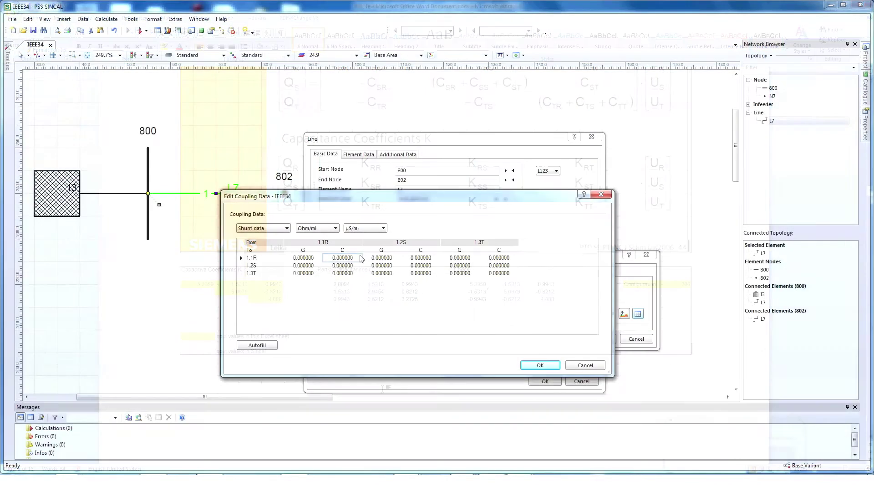
left_click(354, 257)
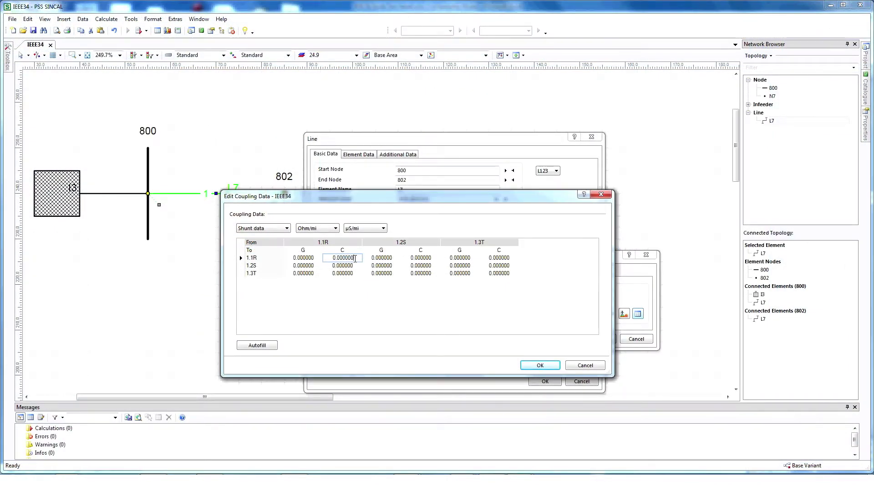
type("2.809400\t1.531300\t0.994300 1.531300\t2.945400\t0.621200 0.994300\t0.621200\t3.272500")
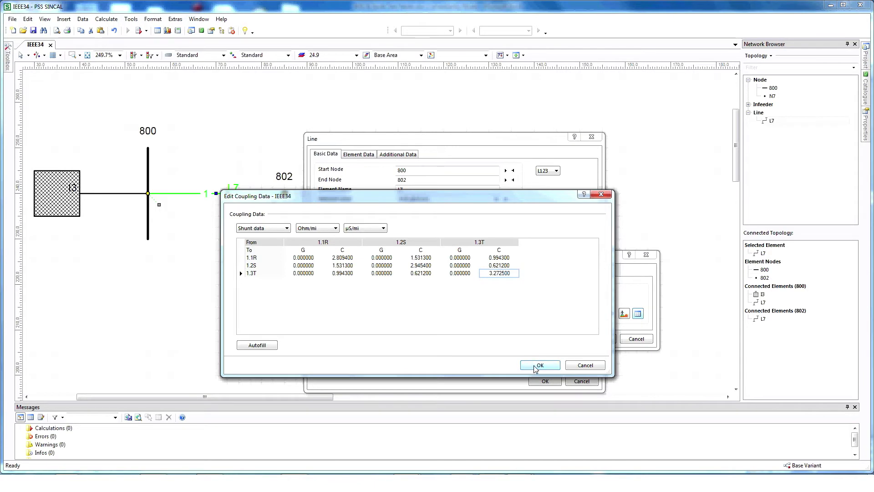
left_click(538, 366)
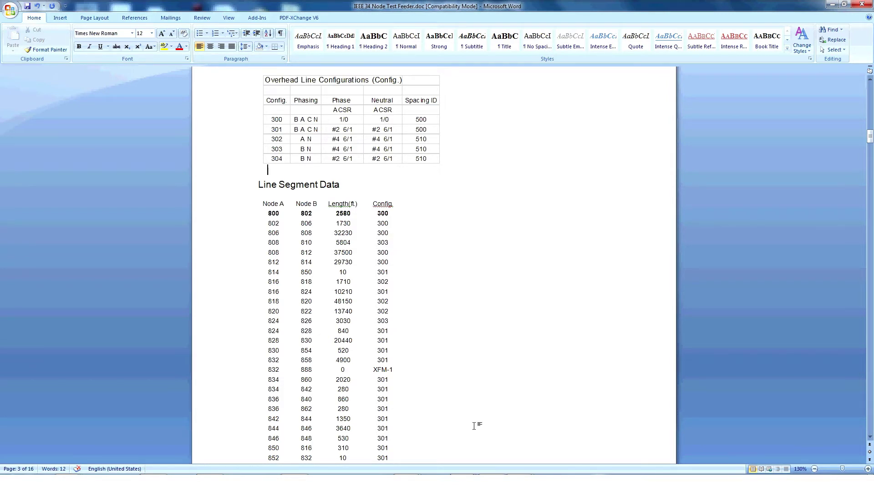
Step: Return to the PSS SINCAL IEEE34 schematic showing the completed 800–802 line
left_click(447, 440)
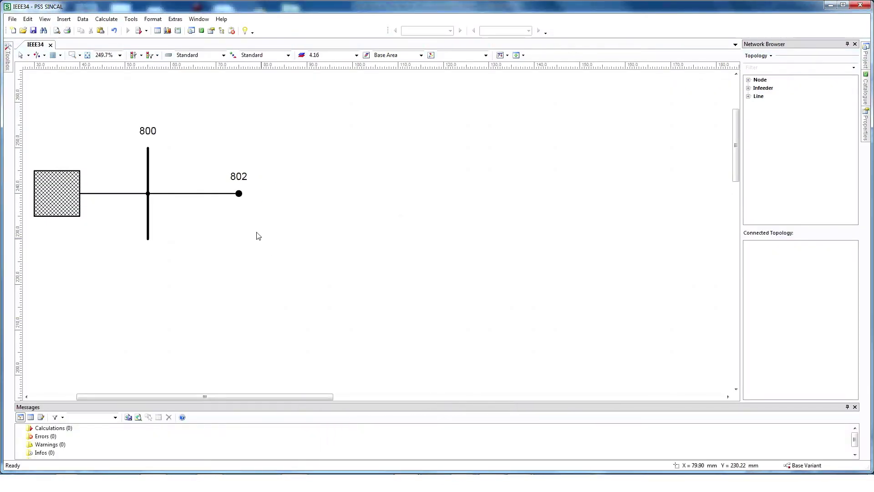
Step: Copy the 800–802 line and attach the copy's start to node 802
left_click(212, 194)
key("ctrl+c")
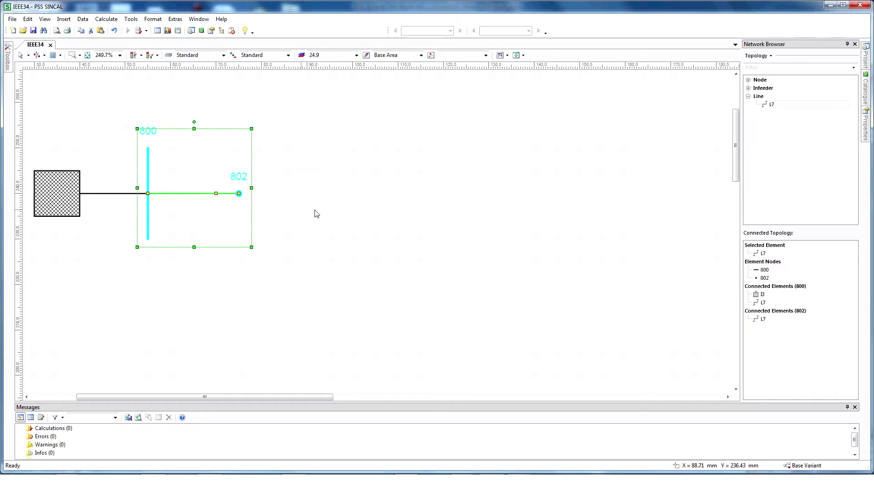
key("ctrl+v")
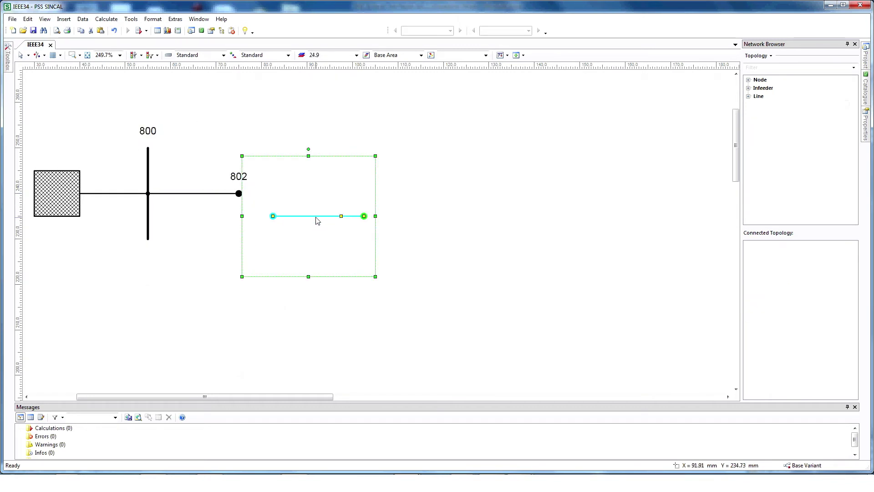
left_click_drag(315, 216, 284, 197)
Step: Name the new end node 806, give the line 1,730 ft length, and verify its properties
left_click(355, 219)
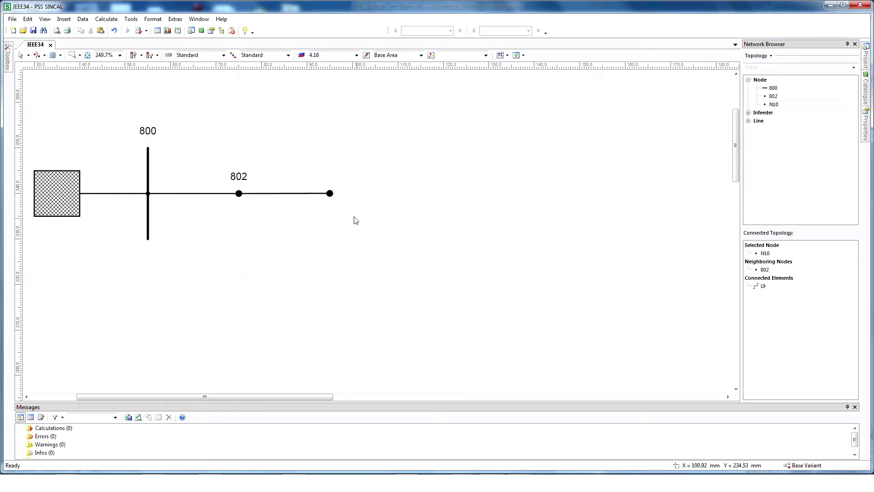
double_click(330, 194)
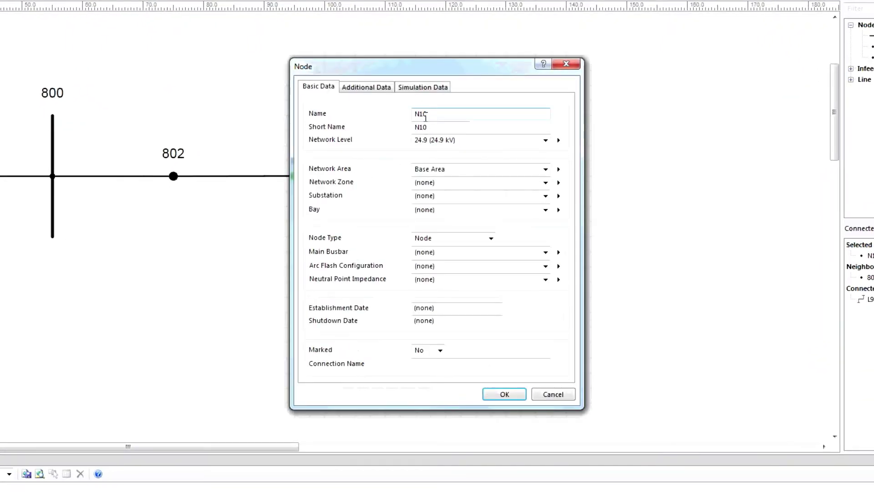
type("806")
key("Return")
type("1730")
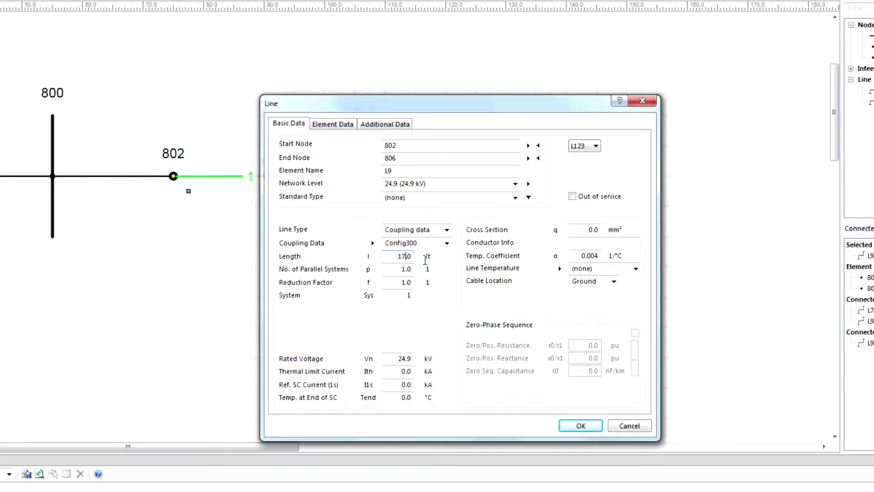
left_click(581, 426)
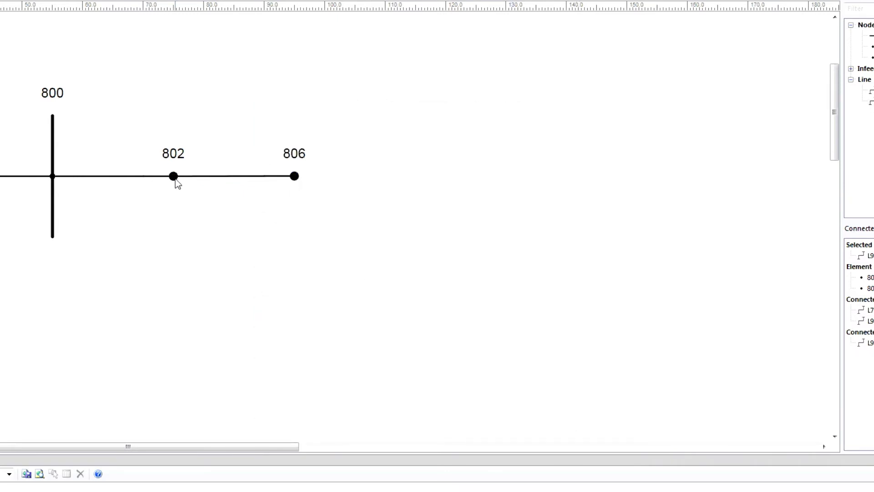
double_click(265, 180)
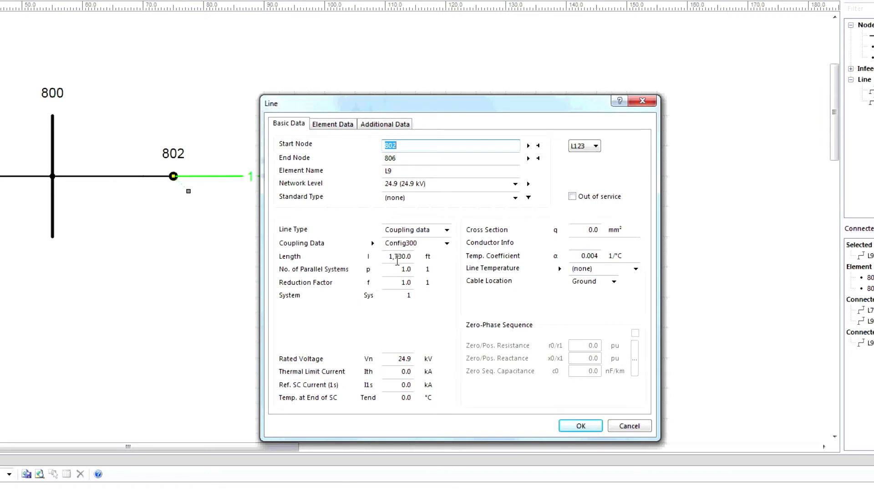
left_click(577, 426)
left_click(554, 357)
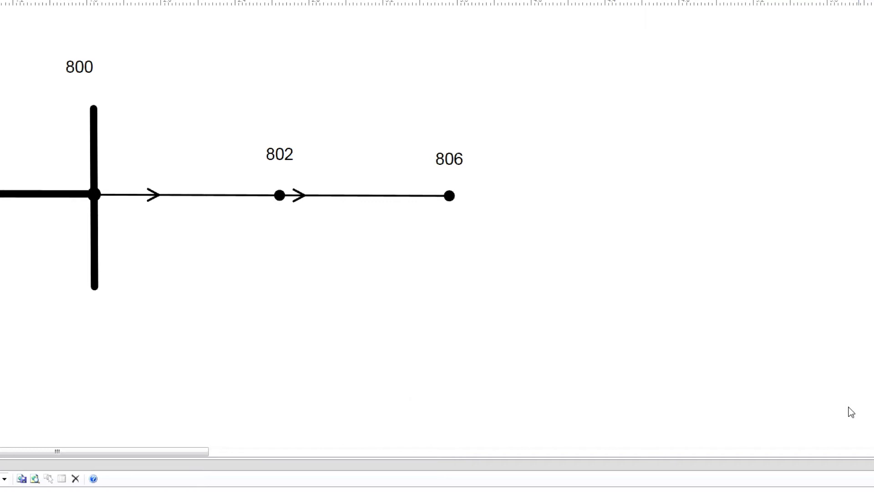
Step: Check that line 802–806 has a length of 1,730.0 ft
double_click(381, 195)
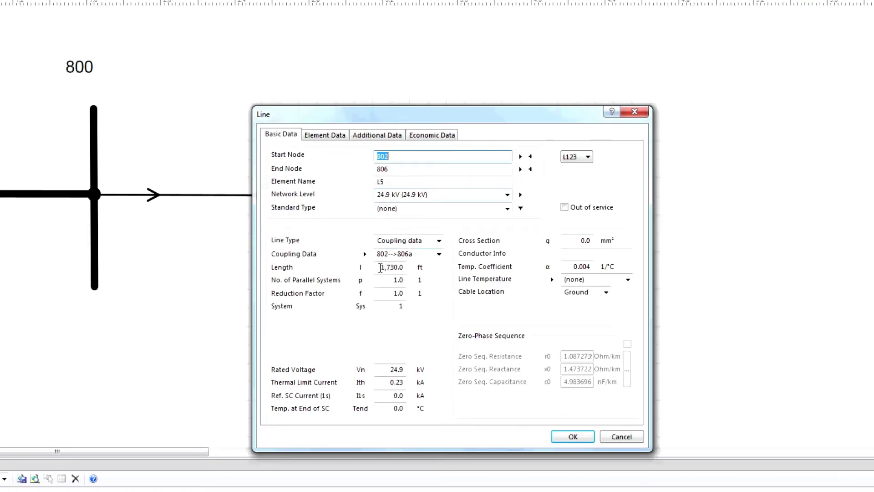
left_click_drag(380, 267, 417, 269)
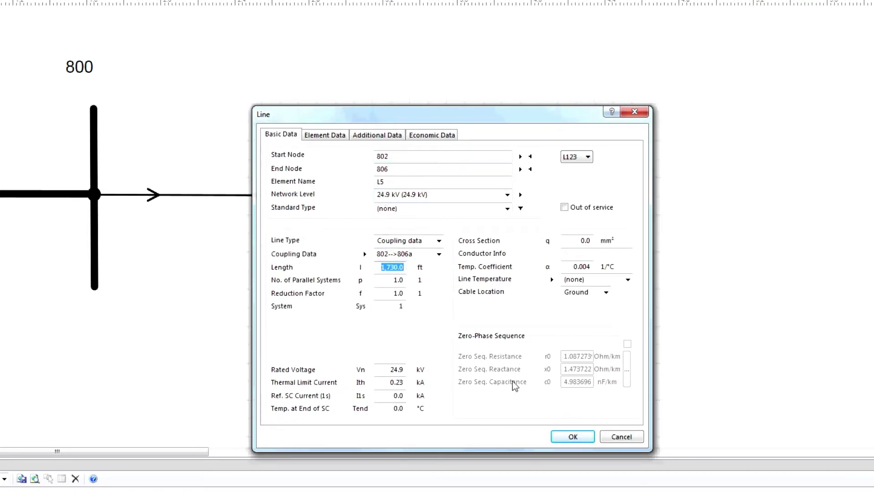
left_click(574, 438)
Step: Insert a netpoint at 50% of line 802–806 named 'Distributed Load 802-806'
right_click(363, 196)
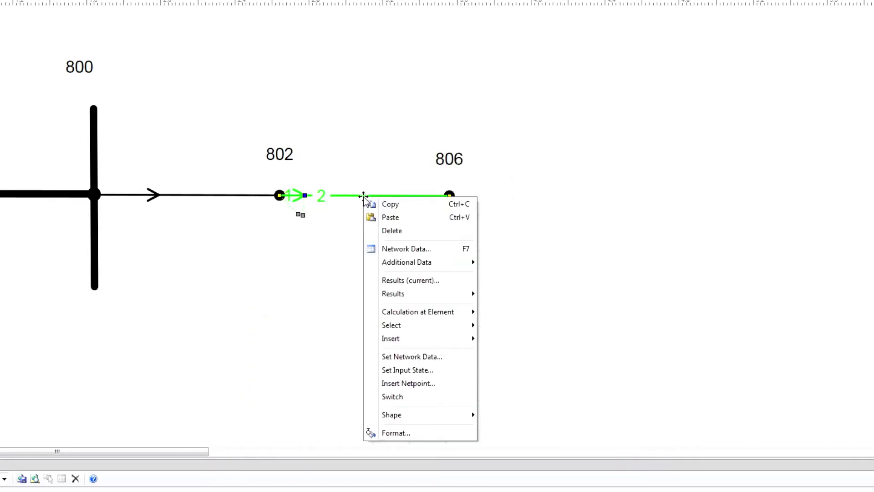
left_click(420, 385)
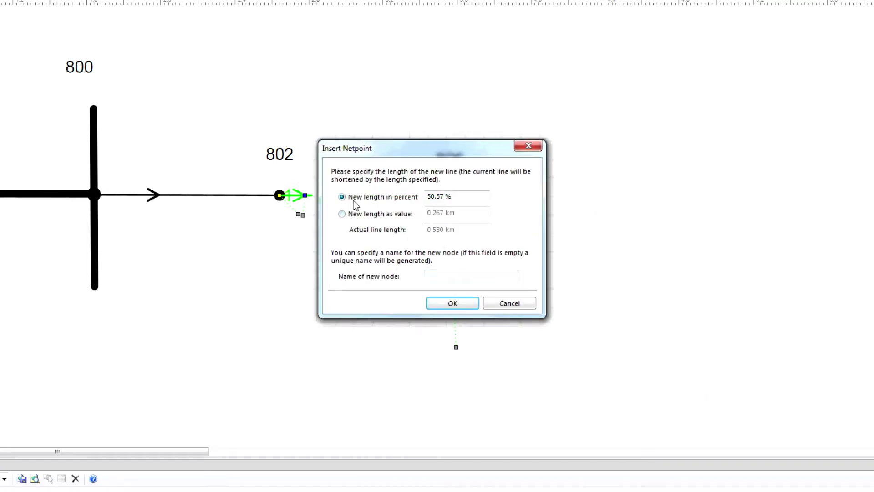
double_click(431, 200)
type("50")
left_click(435, 275)
type("Distributed Load 802-")
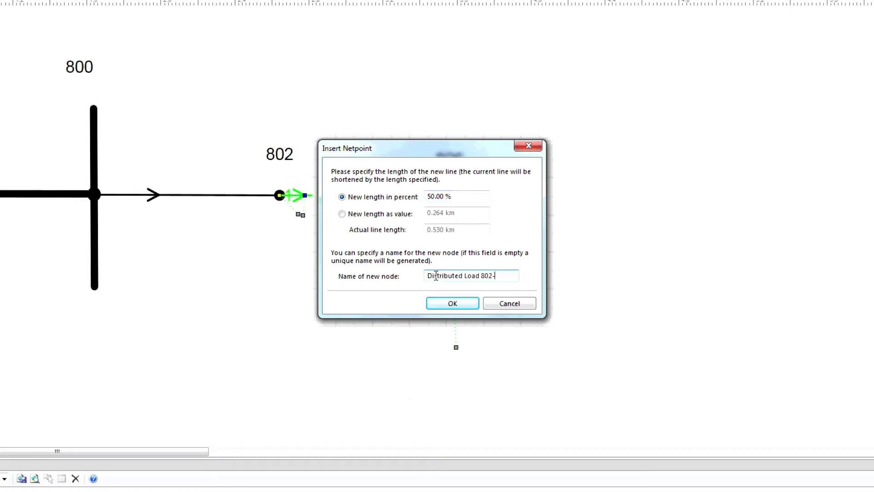
type("806")
left_click(444, 305)
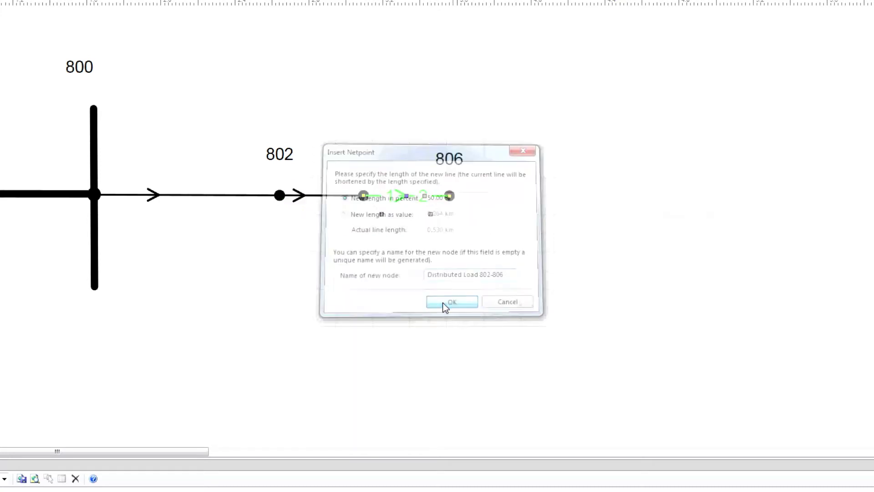
left_click(455, 195)
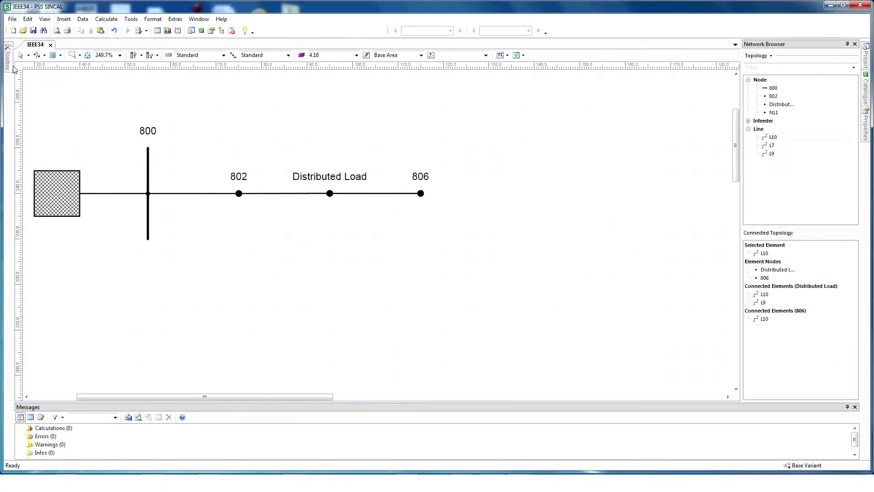
Step: Attach load LO11 on phase L2 to Distributed Load with 0.03 MW and 0.015 Mvar
mouse_move(10, 67)
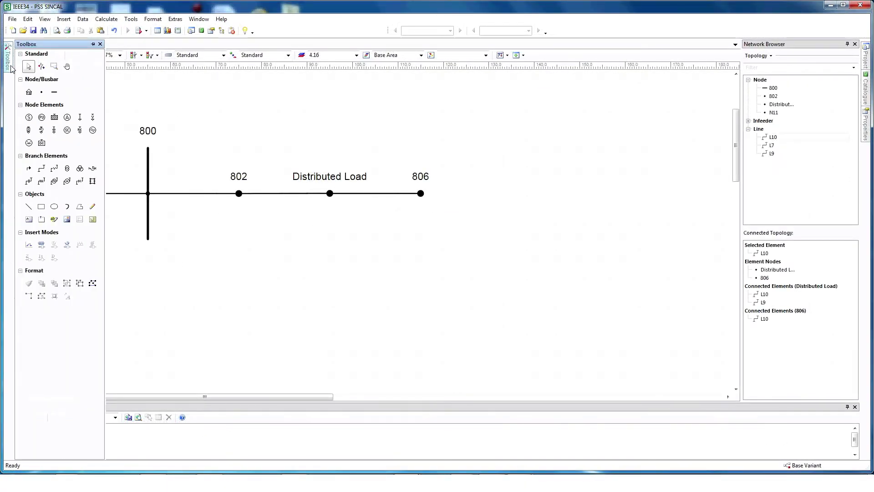
left_click(81, 121)
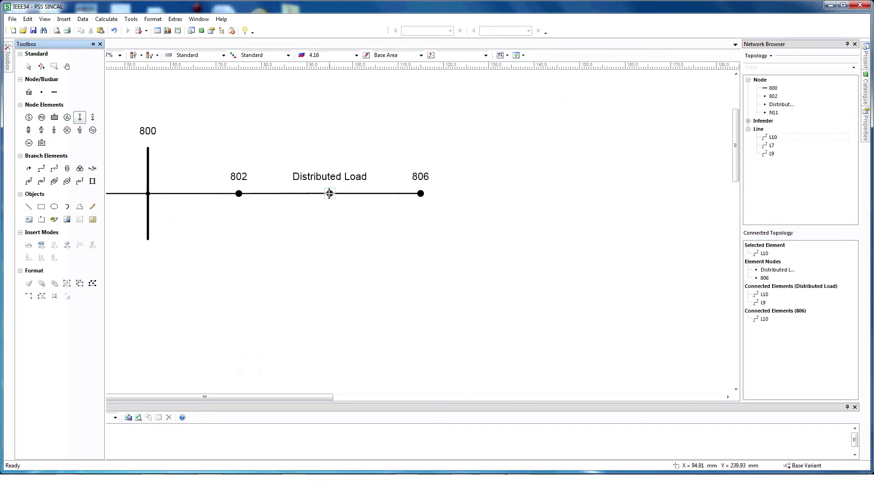
left_click(329, 193)
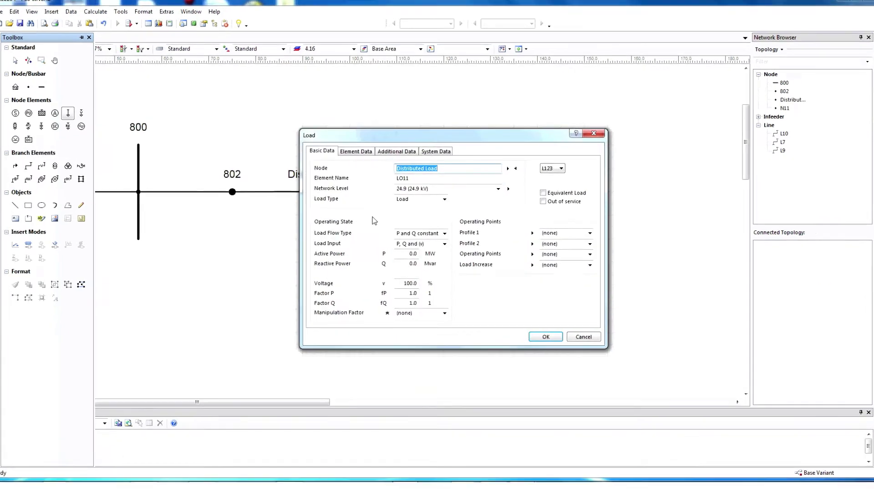
left_click(566, 157)
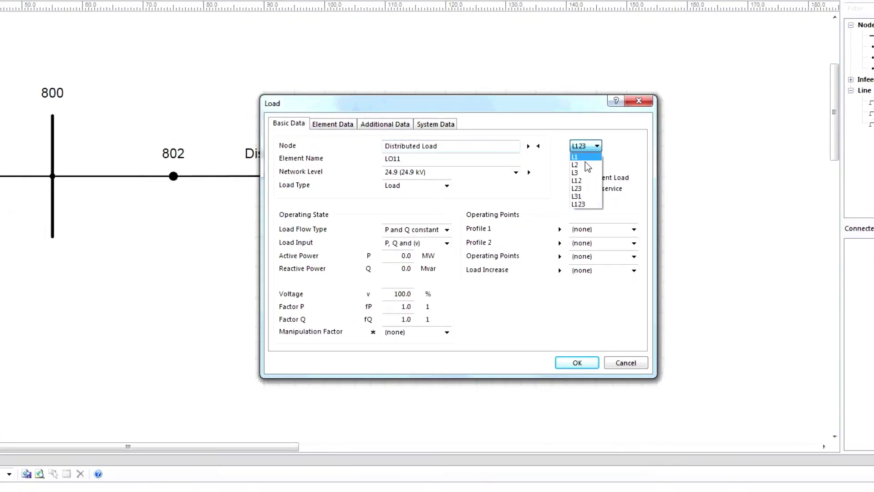
left_click(585, 165)
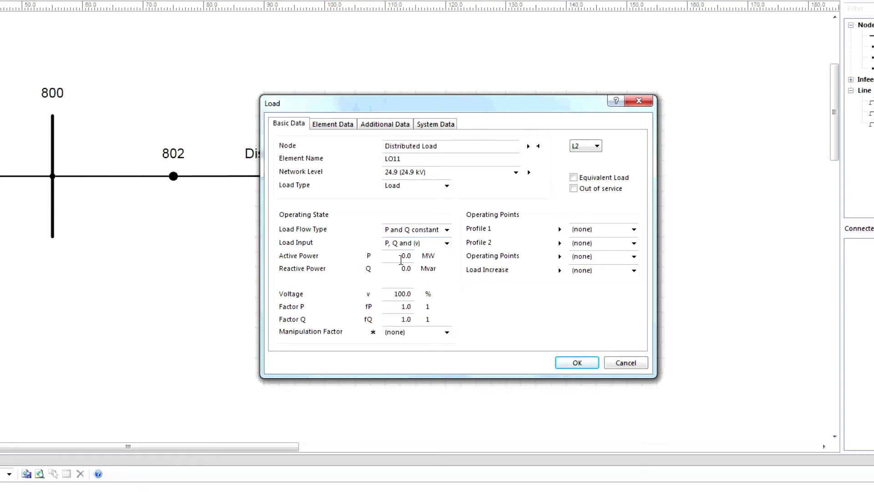
left_click_drag(399, 257, 431, 255)
left_click_drag(400, 268, 426, 272)
left_click(577, 363)
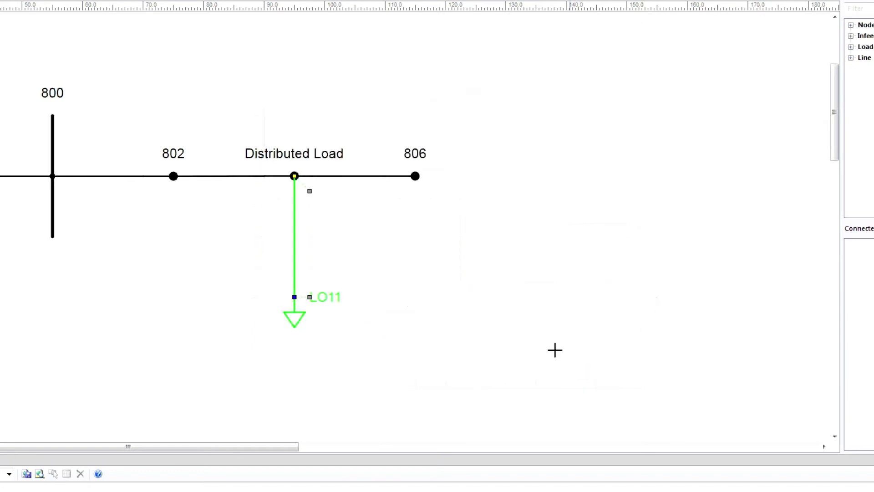
Step: Add load LO12 on phase L3 to Distributed Load with 0.025 MW and 0.014 Mvar
left_click(294, 176)
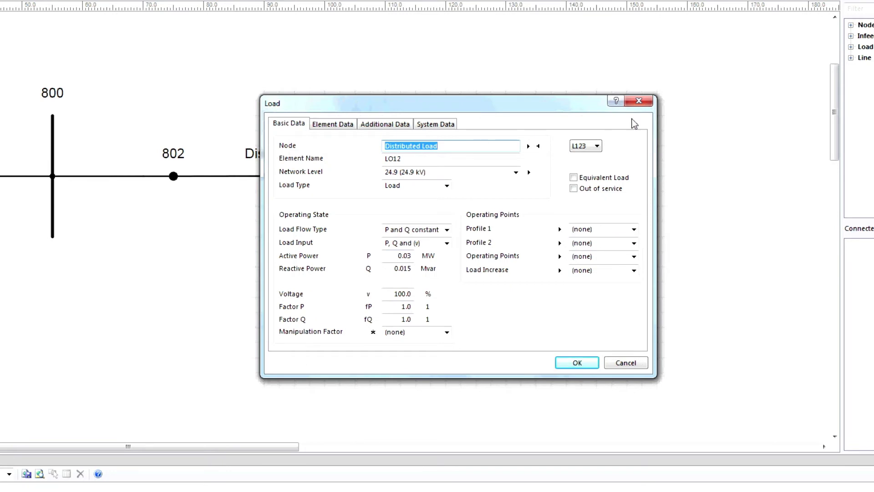
left_click(596, 146)
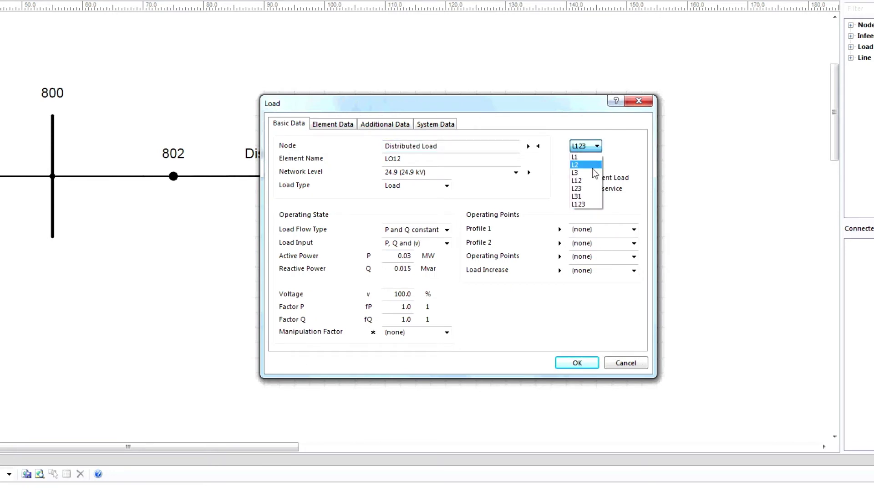
left_click(594, 173)
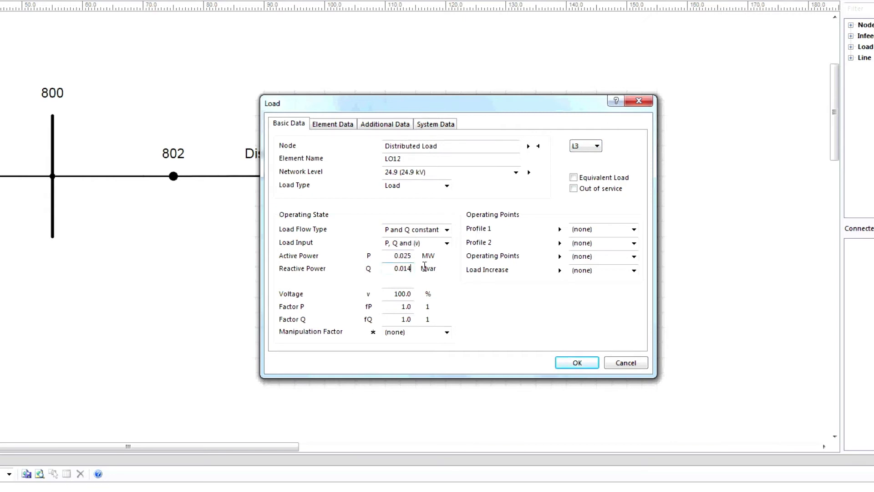
left_click(583, 364)
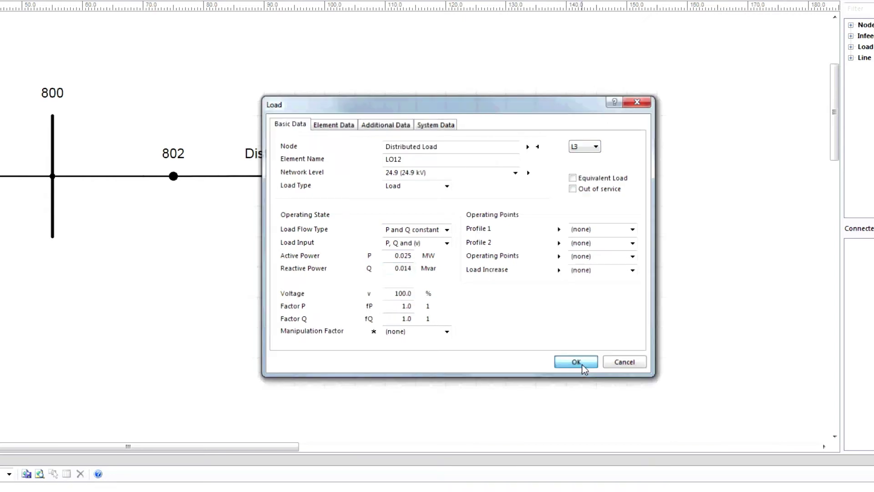
Step: Move LO12 to the lower right and LO11 up-left so the two loads sit apart
left_click_drag(302, 324, 411, 309)
left_click_drag(296, 319, 242, 305)
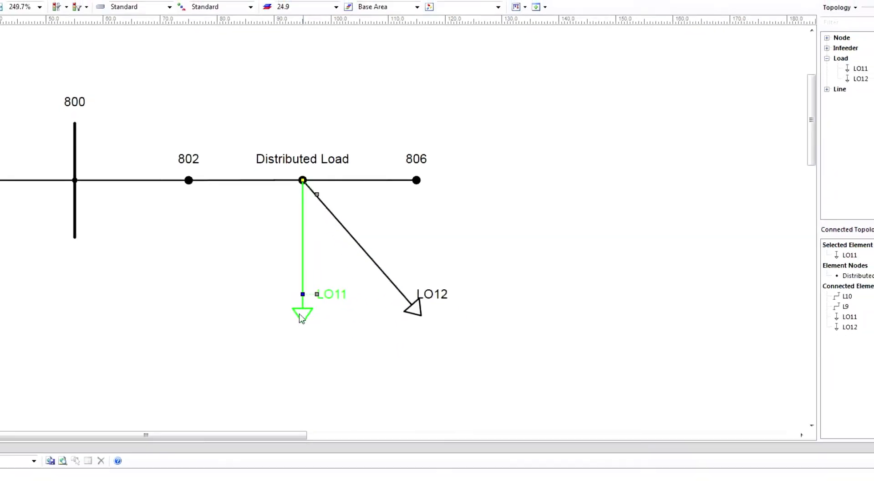
left_click(299, 304)
left_click(274, 289)
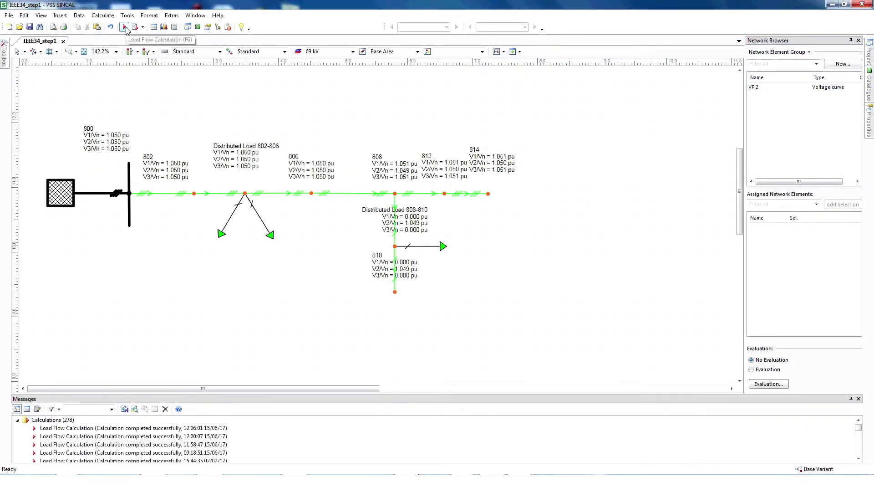
Step: Run the load flow calculation and consult the reference document's regulator data
left_click(124, 27)
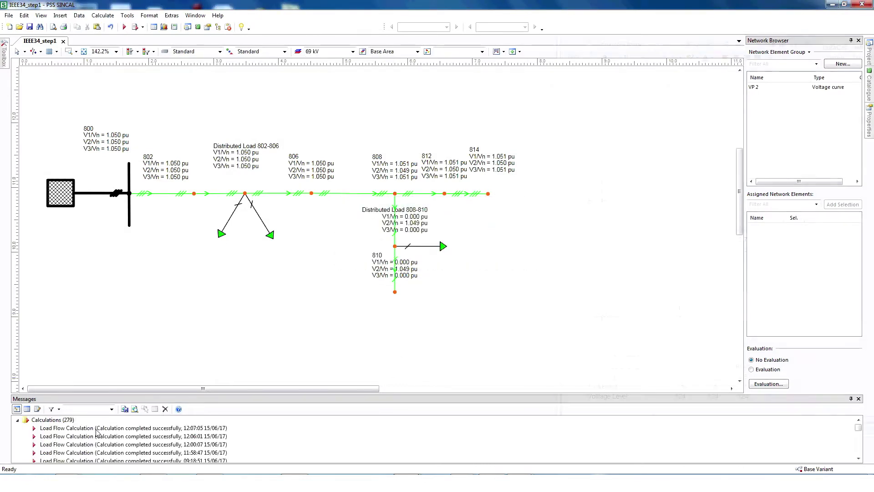
key("alt+Tab")
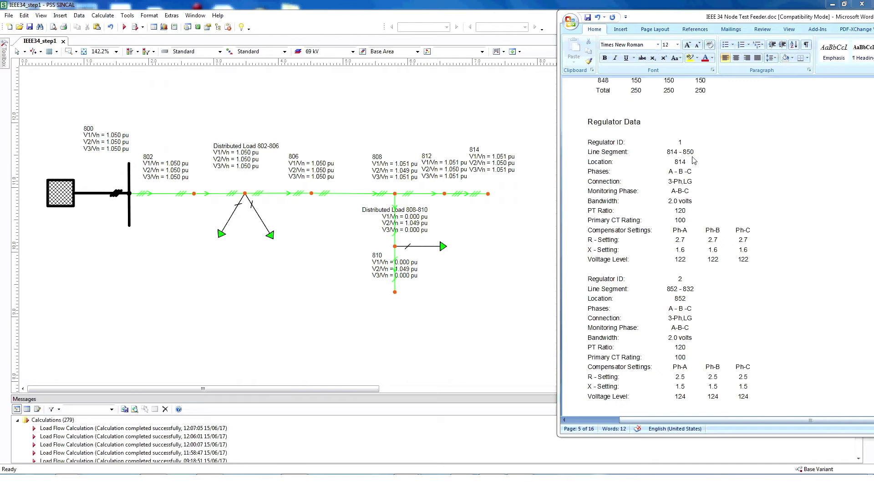
key("alt+Tab")
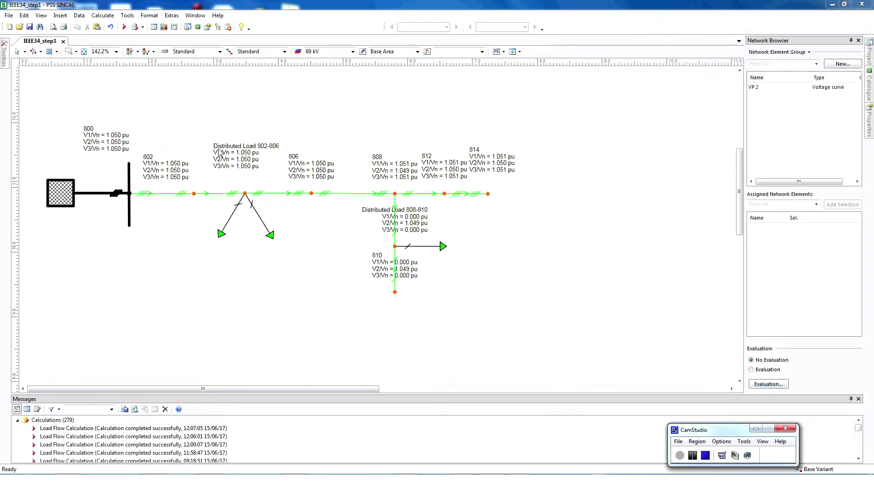
Step: Place a two-winding transformer from the line end past 814 to a new node
mouse_move(5, 55)
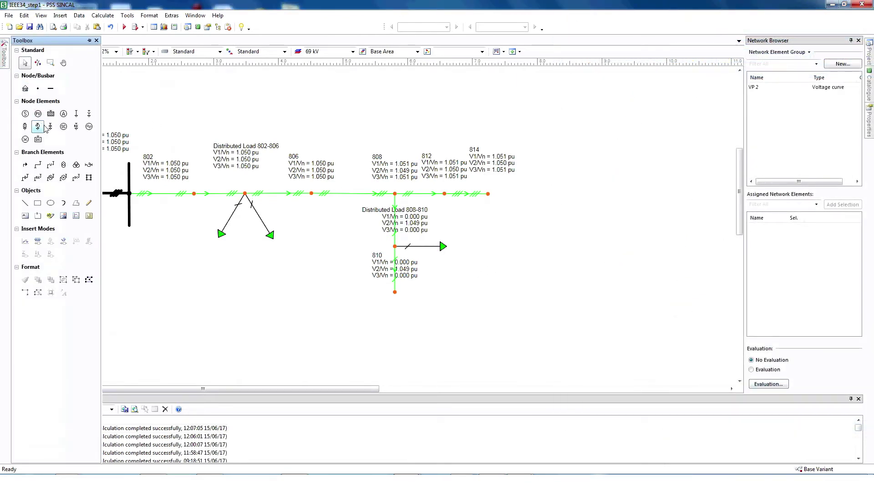
left_click(66, 166)
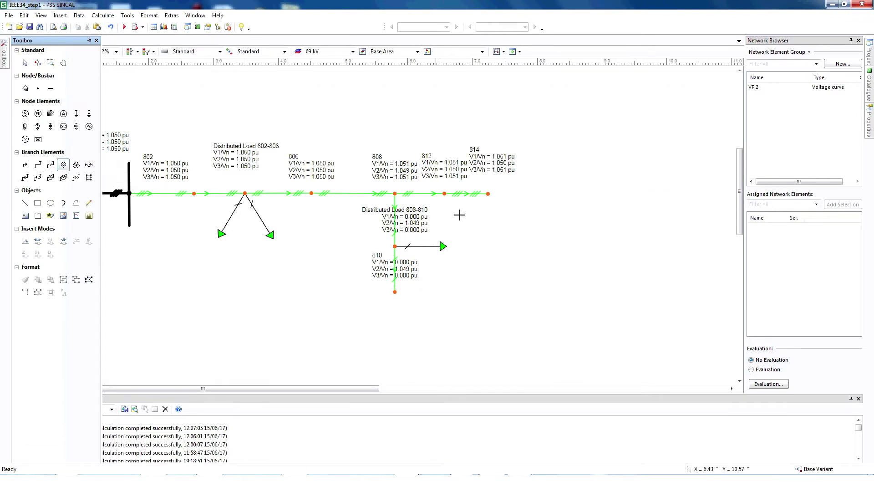
left_click(487, 194)
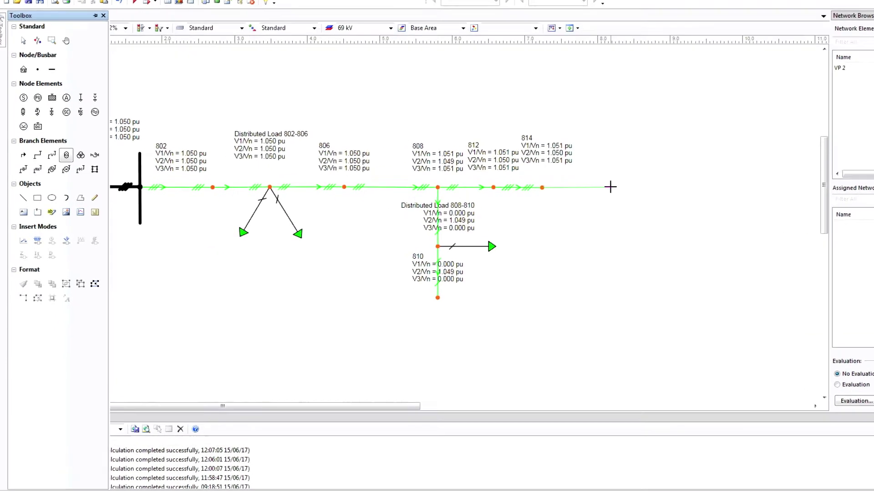
left_click(549, 193)
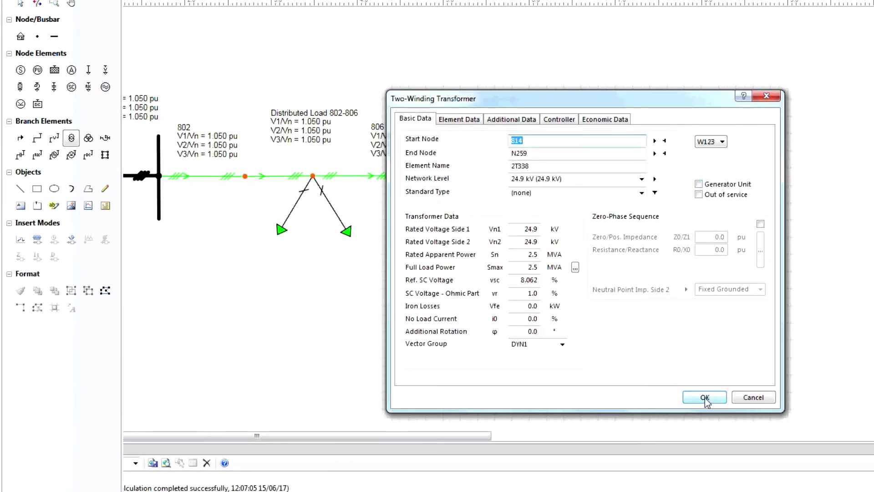
left_click(705, 397)
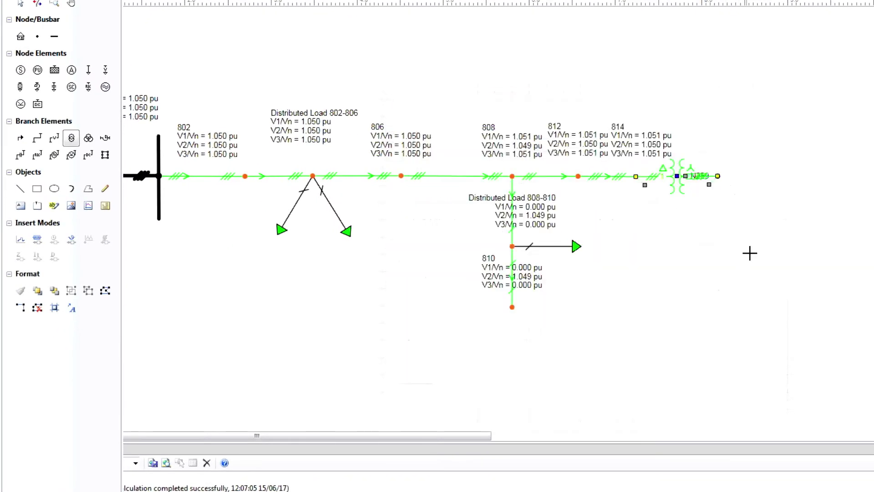
Step: Change the transformer's symbol type to Voltage Regulator
right_click(676, 181)
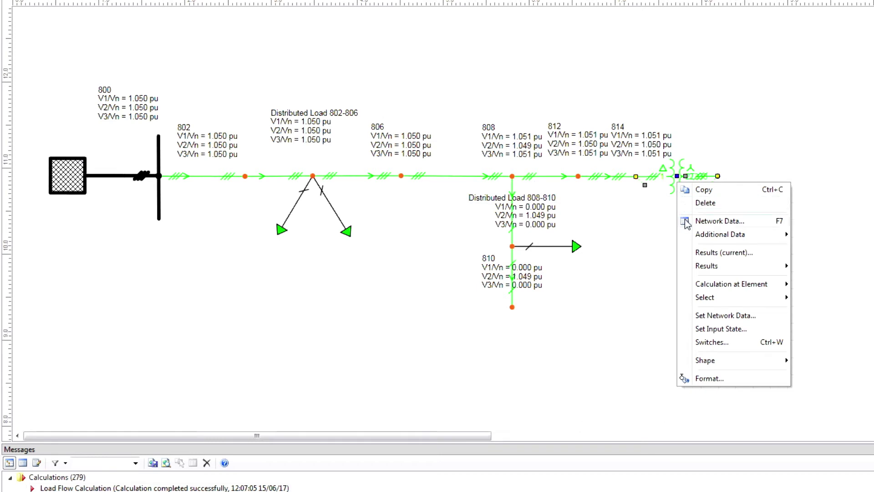
left_click(727, 379)
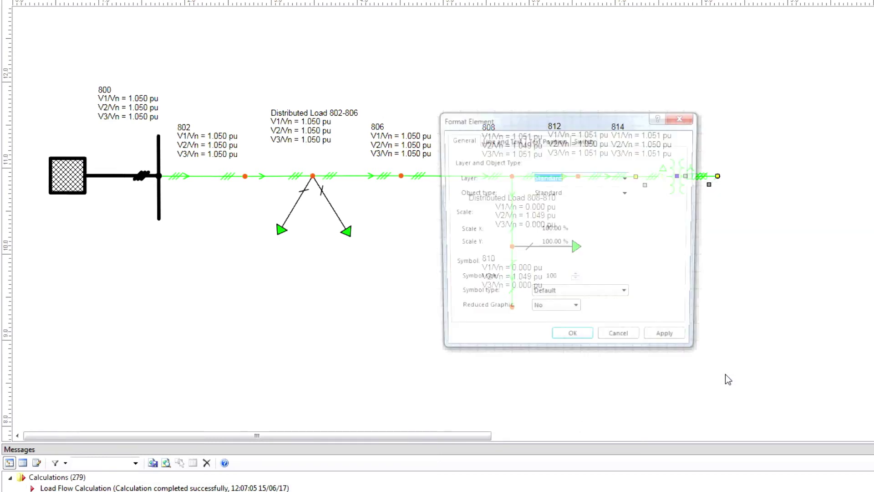
left_click(583, 296)
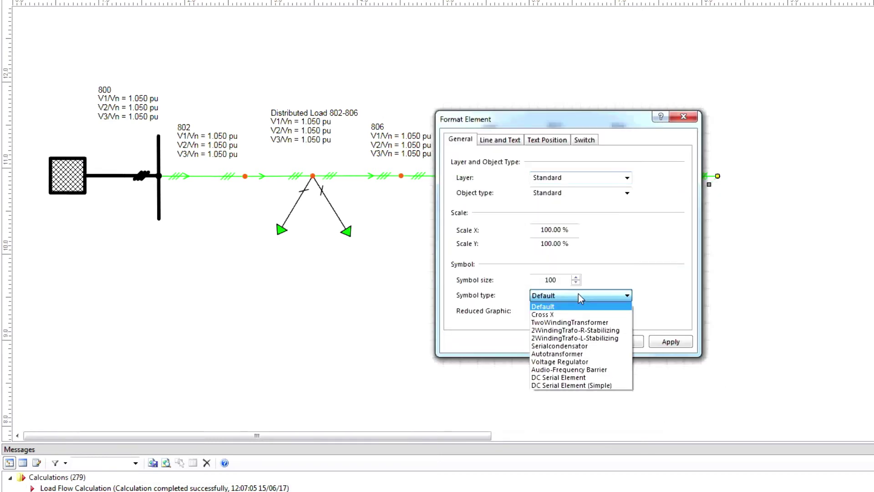
left_click(576, 362)
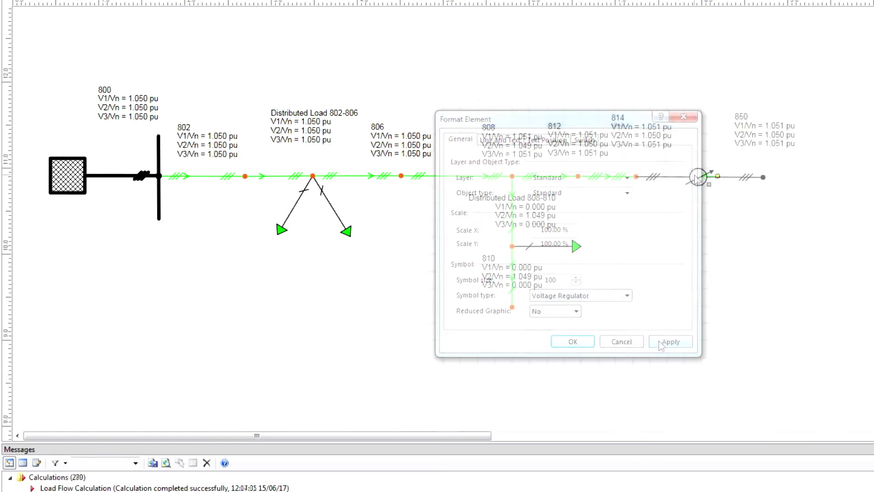
Step: Enable the regulator's tap controller with taps -32 to 32 at 0.625% per tap
double_click(697, 177)
left_click(373, 127)
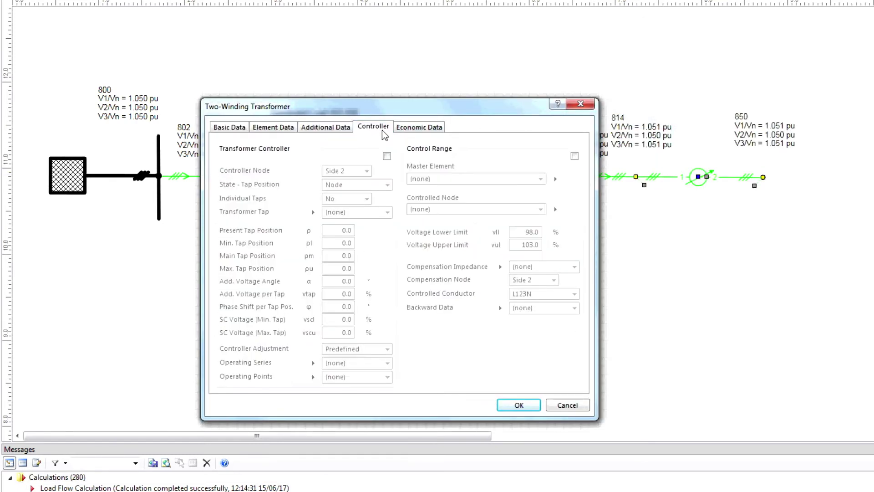
left_click(387, 156)
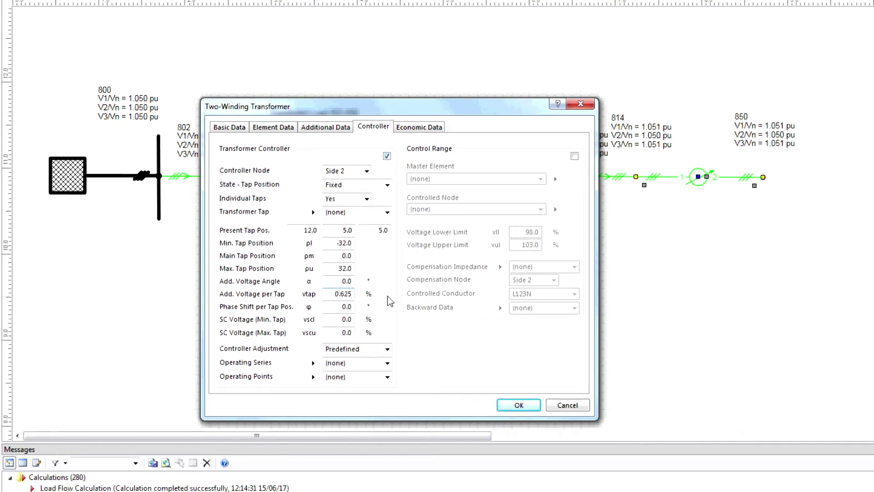
left_click(519, 406)
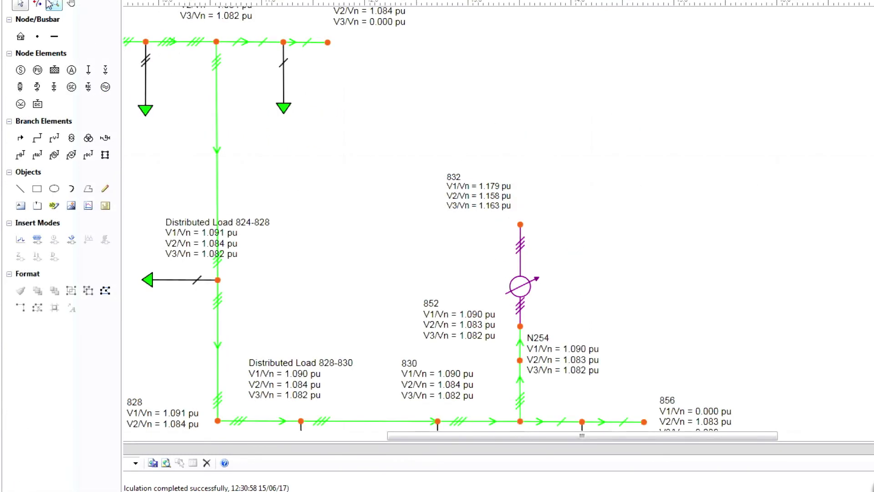
Step: Place transformer 2T338 from node 832 to a new node 888
left_click(71, 139)
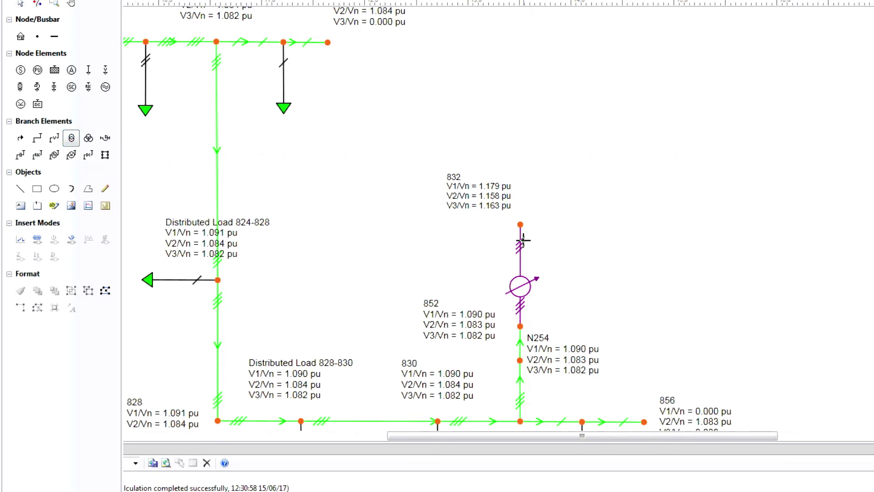
left_click(520, 224)
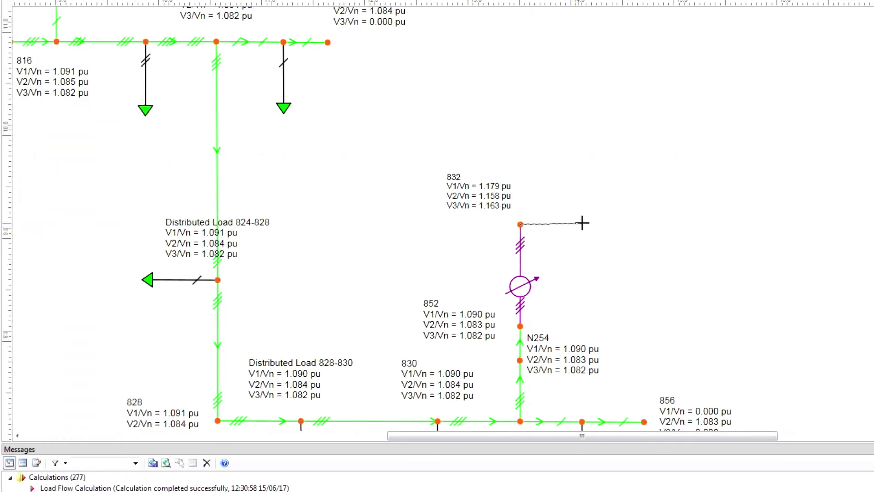
left_click(619, 225)
left_click(619, 225)
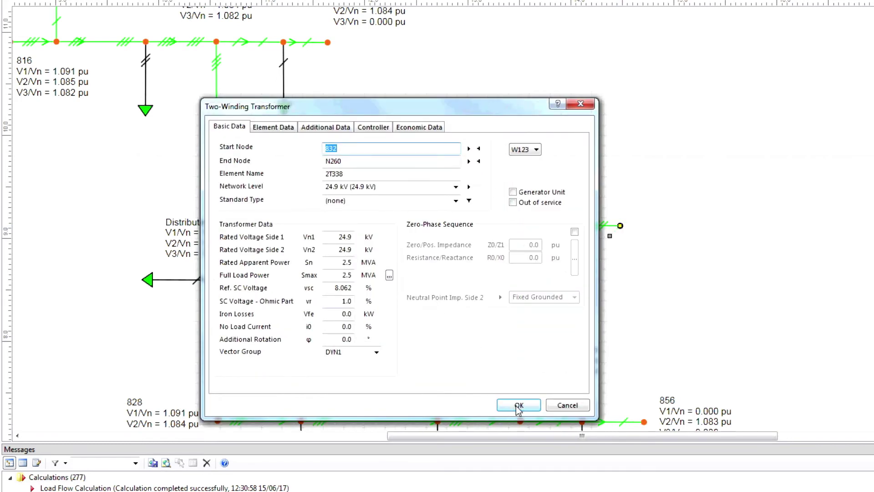
left_click(518, 405)
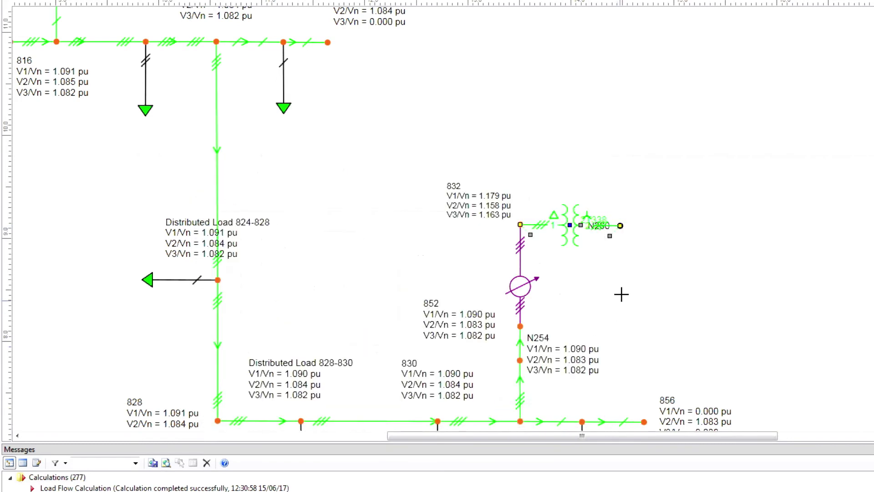
Step: Set transformer 2T338's vector group to YNYN0
double_click(568, 237)
left_click(376, 352)
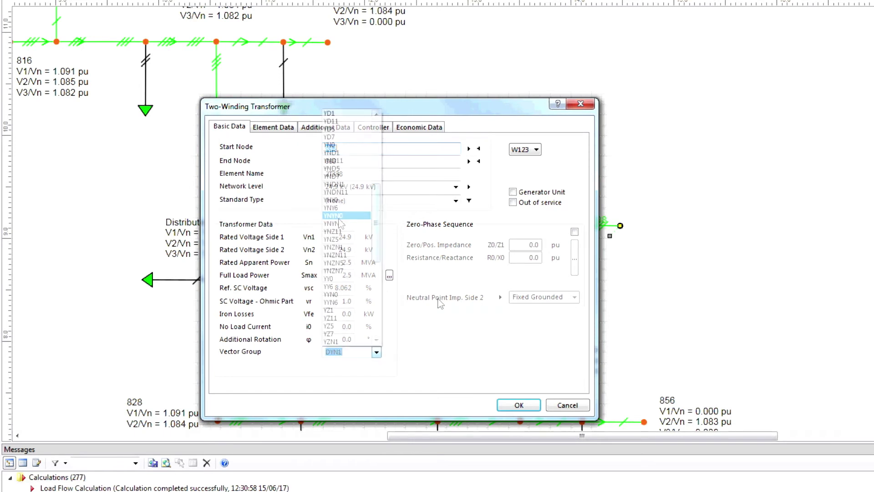
left_click(339, 217)
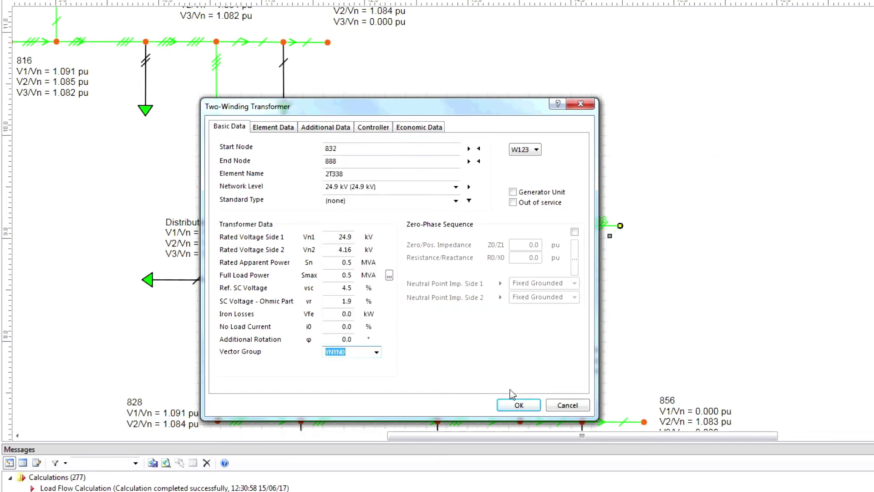
left_click(519, 405)
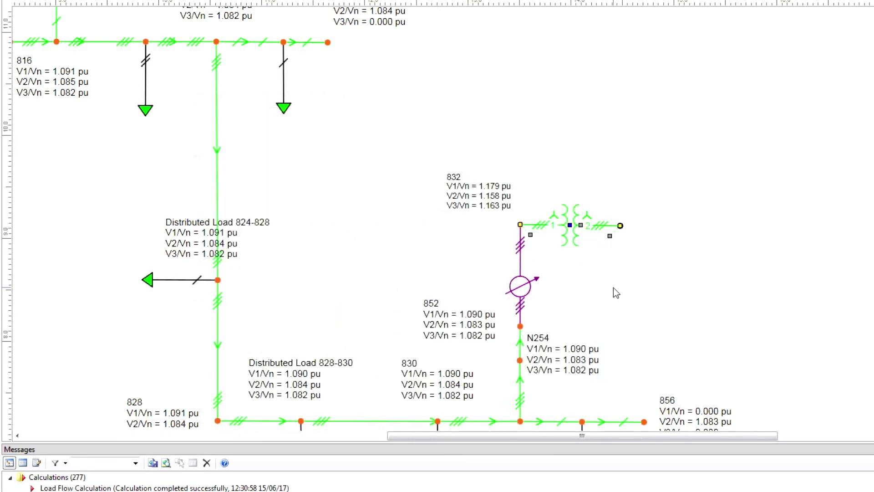
left_click(613, 287)
Step: Put node 888 on the 4.16 kV network level and rerun the load flow
left_click(621, 226)
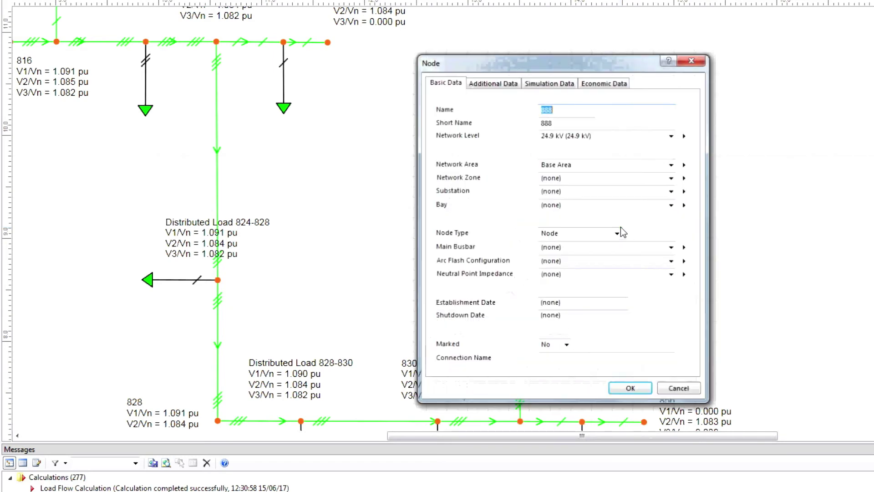
left_click(672, 135)
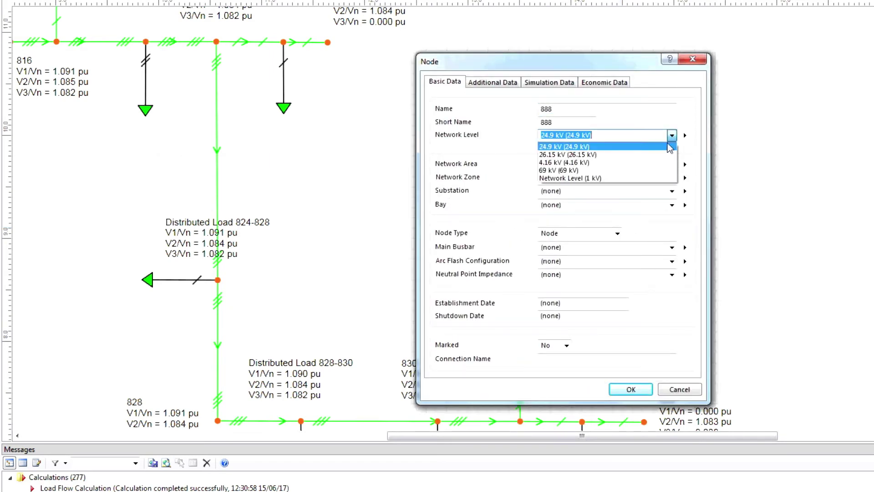
left_click(637, 163)
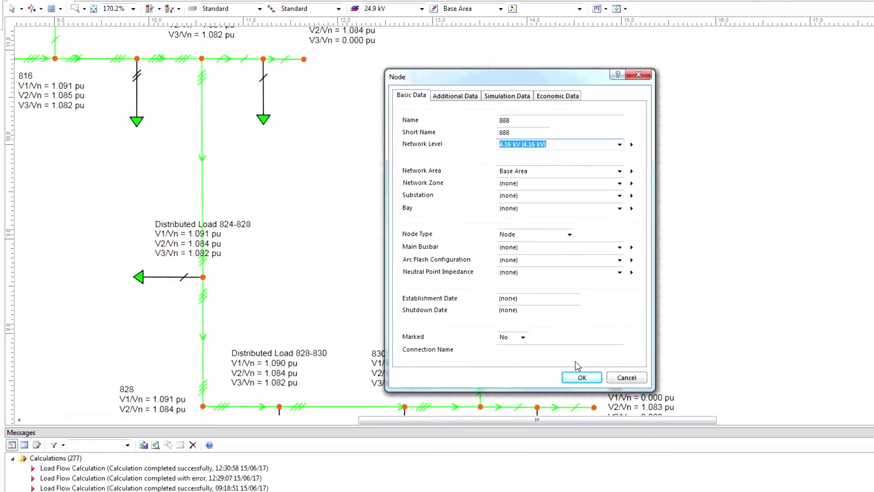
left_click(630, 389)
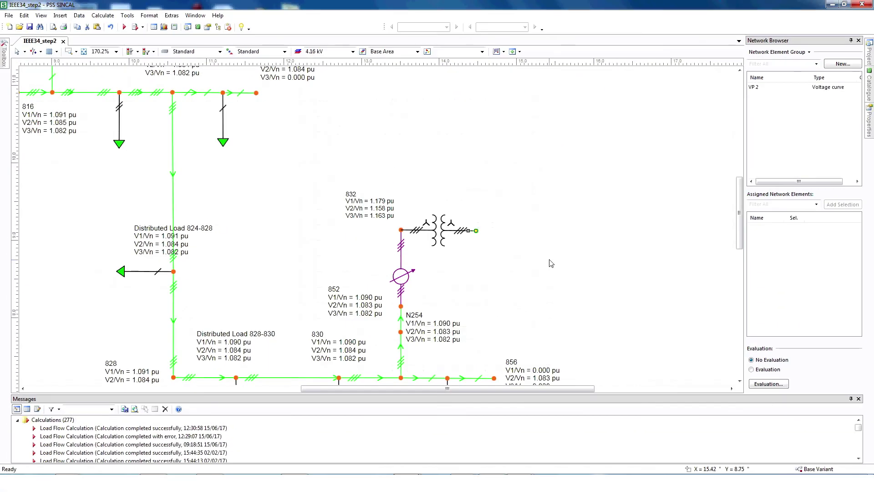
left_click(551, 264)
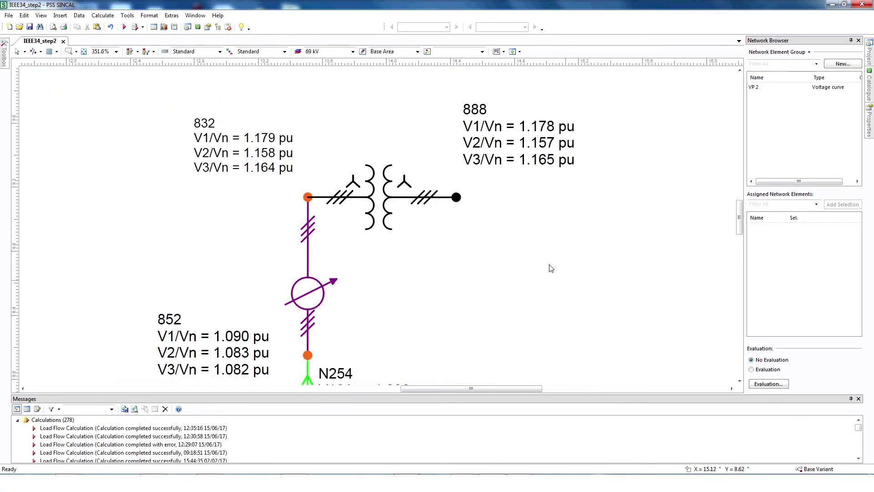
Step: Rerun the load flow and show the IEEE34_step3 network with node 890 beyond node 888
left_click(124, 27)
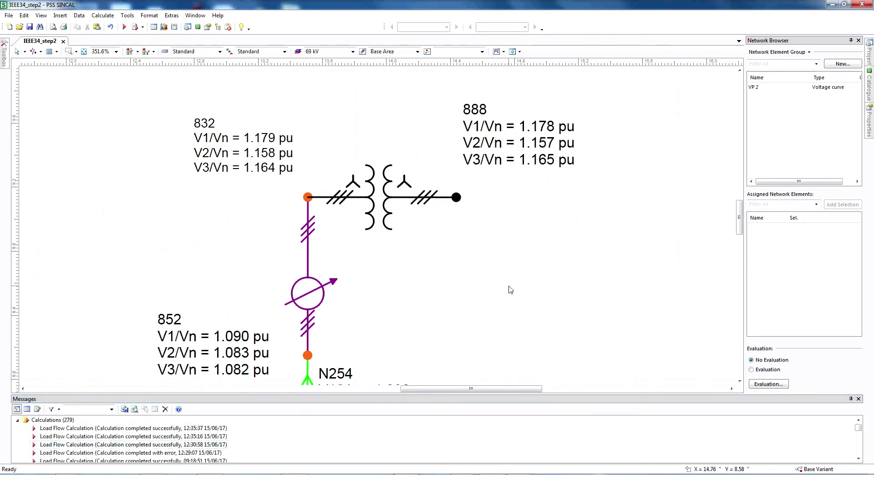
scroll(508, 282, "down", 5)
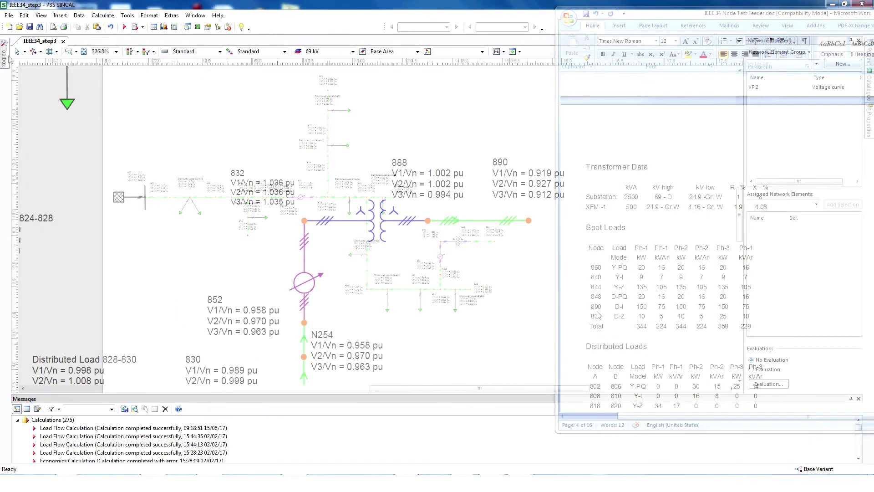
mouse_move(4, 61)
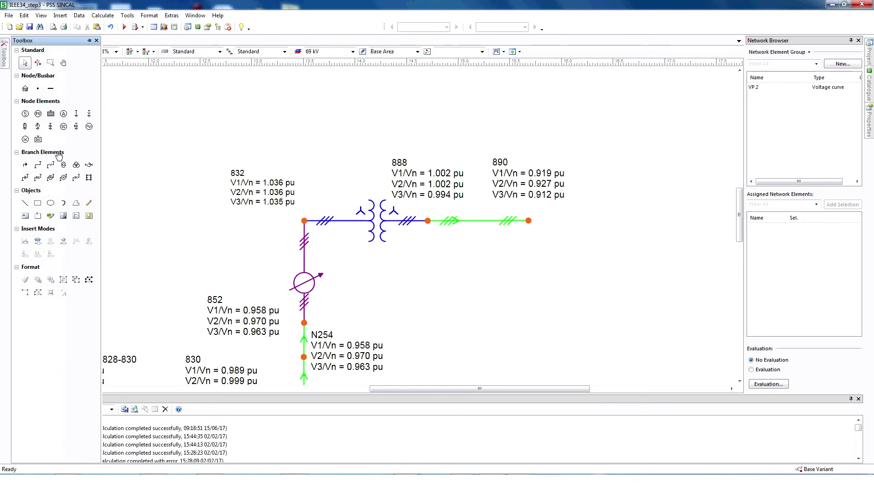
Step: Add Spot Load 890 on node 890 (L123, 0.15 MW, 0.075 Mvar) and rerun the load flow
left_click(534, 220)
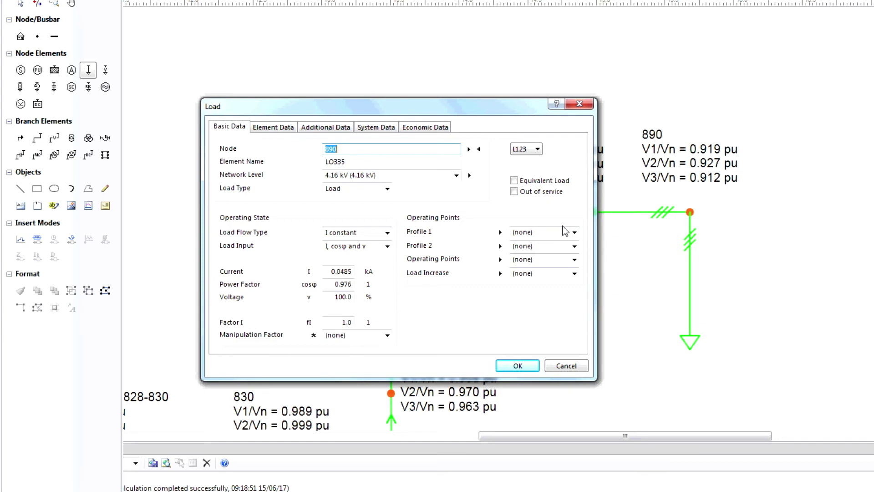
left_click(537, 149)
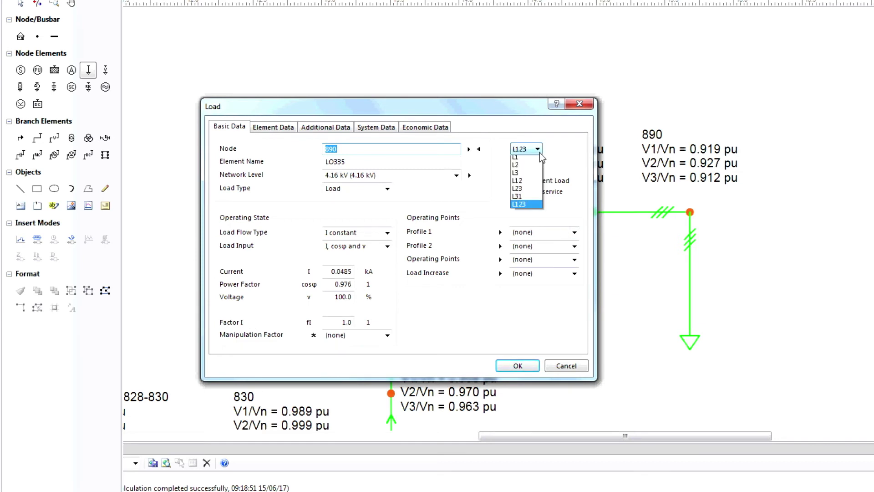
left_click(529, 208)
double_click(320, 163)
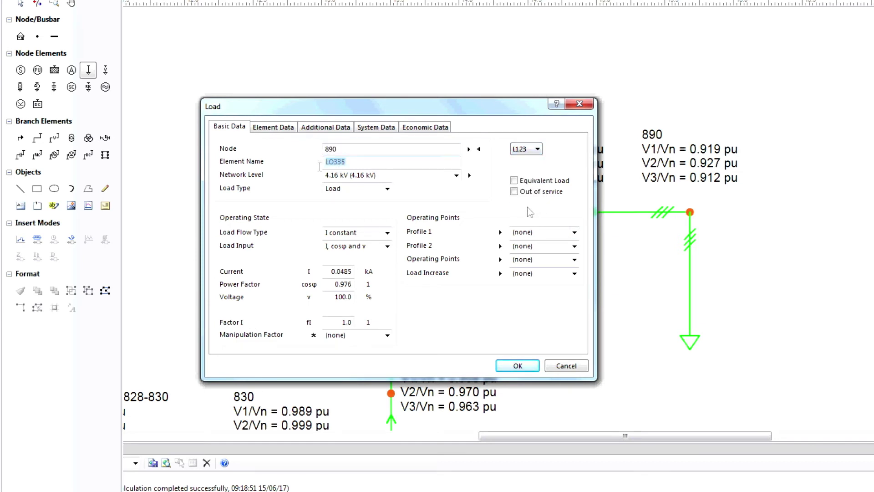
type("Spot Load 890")
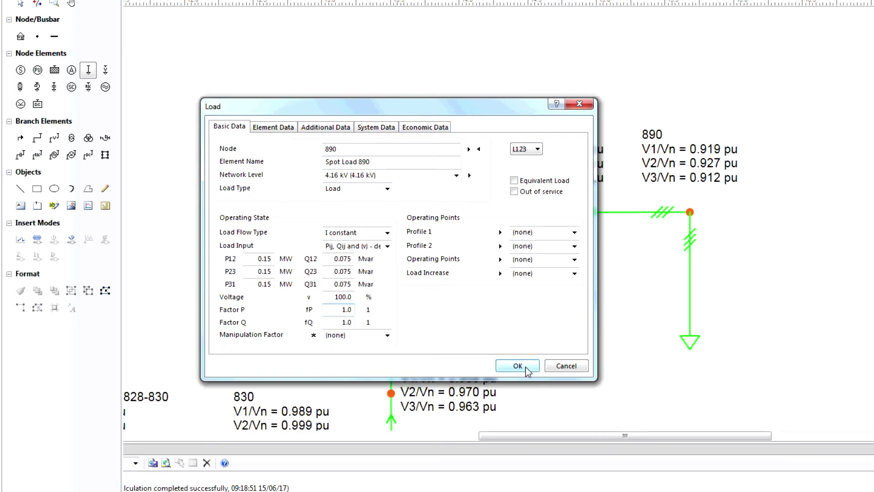
left_click(526, 366)
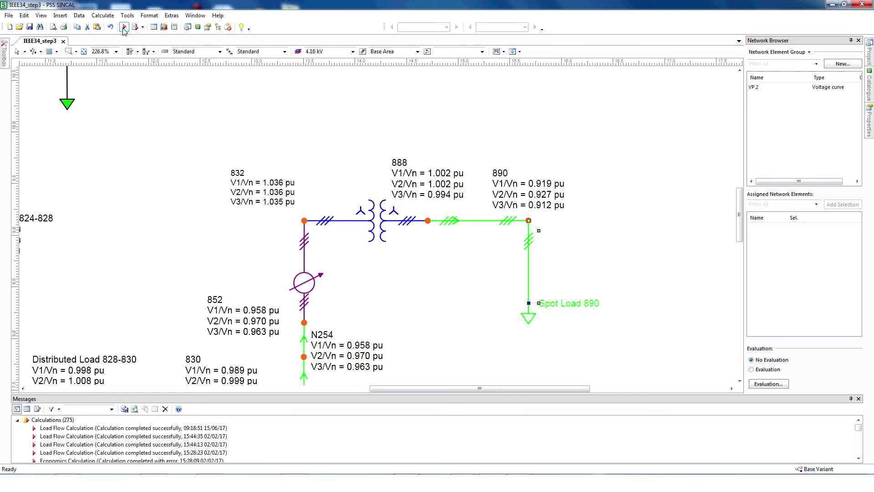
left_click(124, 28)
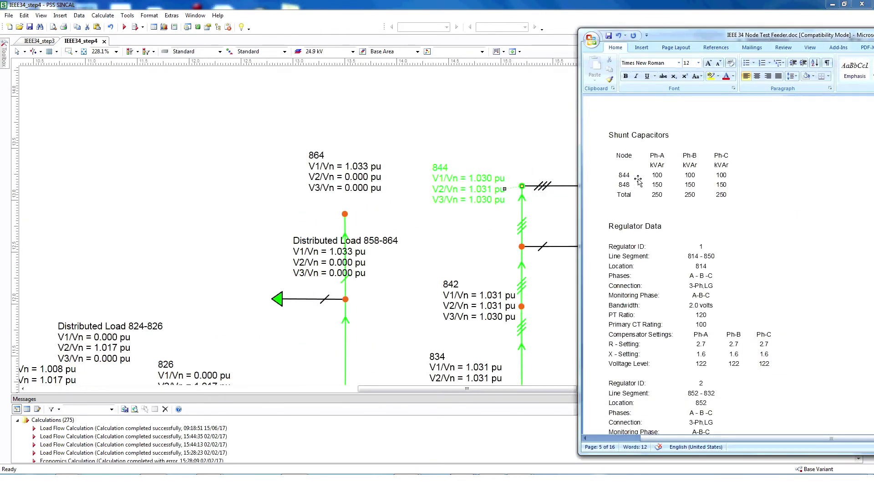
Step: Bring the IEEE34_step4 network diagram back to full view in front of Word
left_click(549, 149)
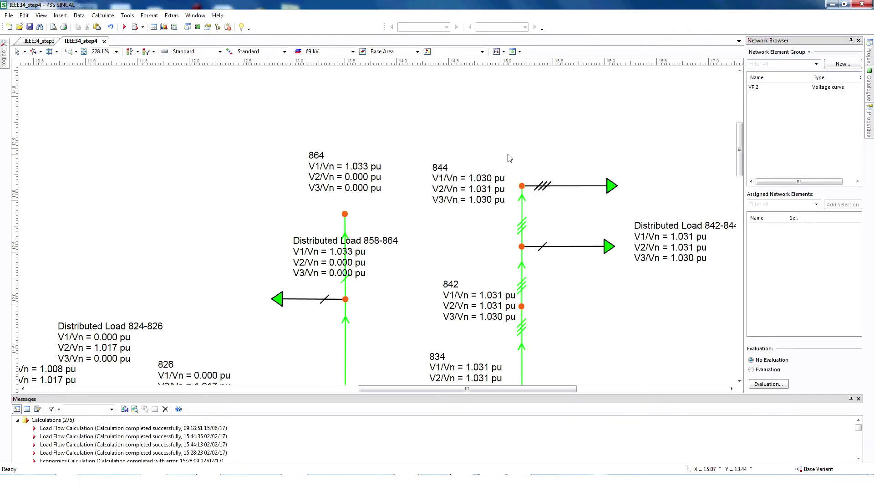
Step: Place shunt capacitor SHC335 on phase L1 at node 844 and move it above the node
mouse_move(7, 60)
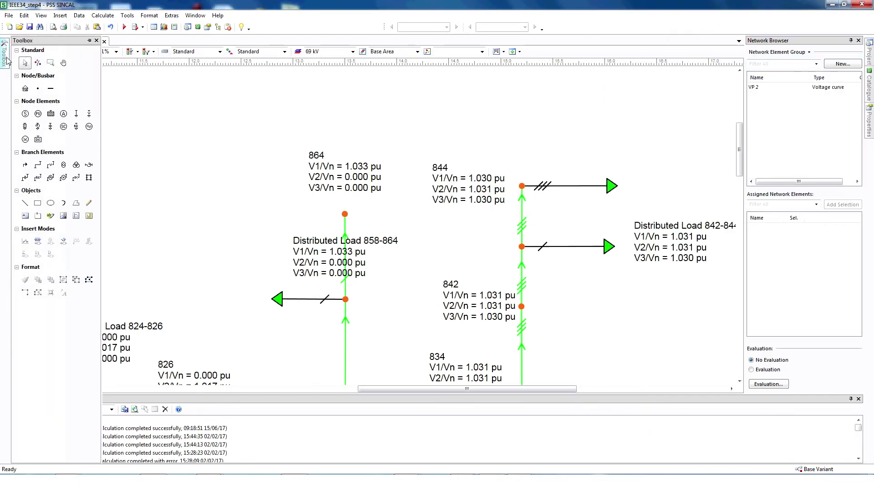
left_click(51, 127)
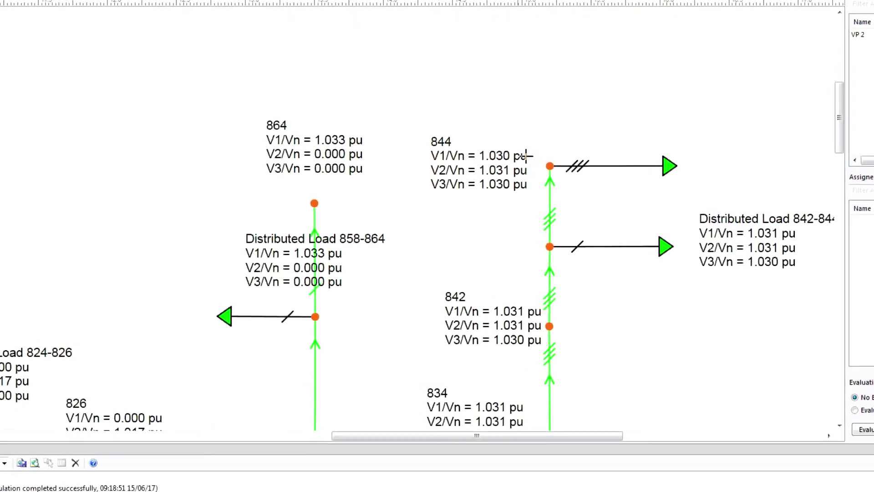
left_click(550, 166)
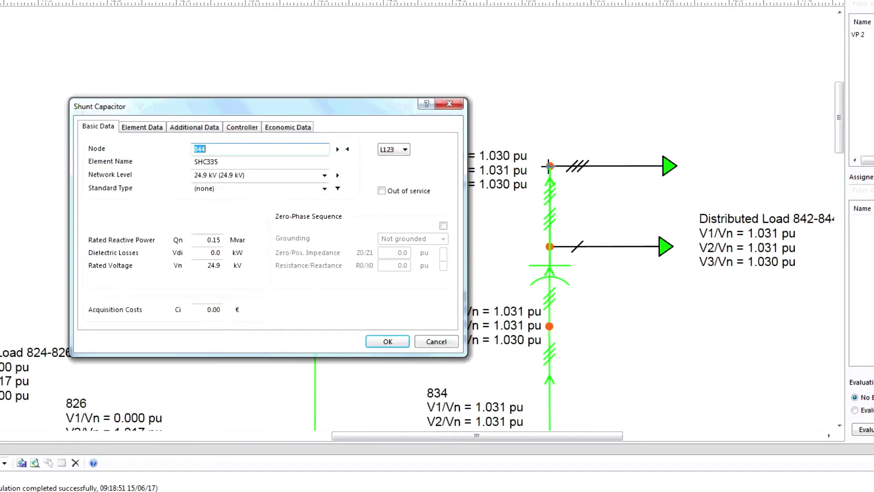
left_click(395, 147)
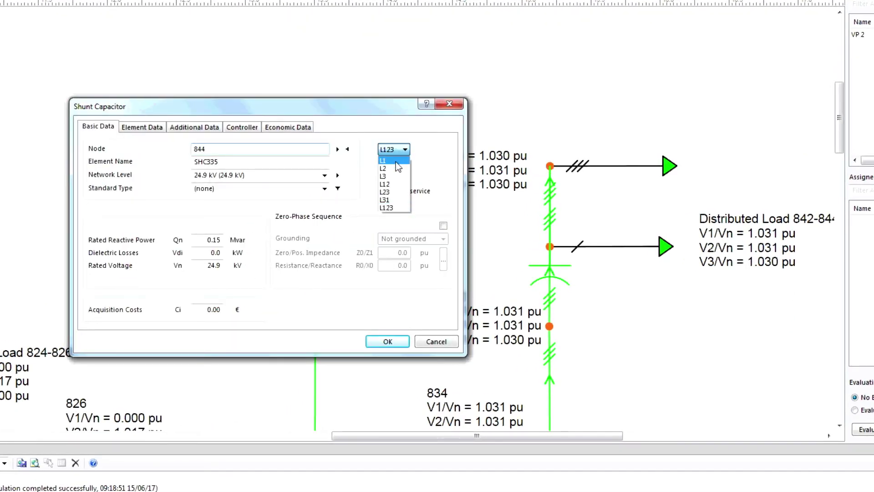
left_click(395, 163)
left_click(387, 342)
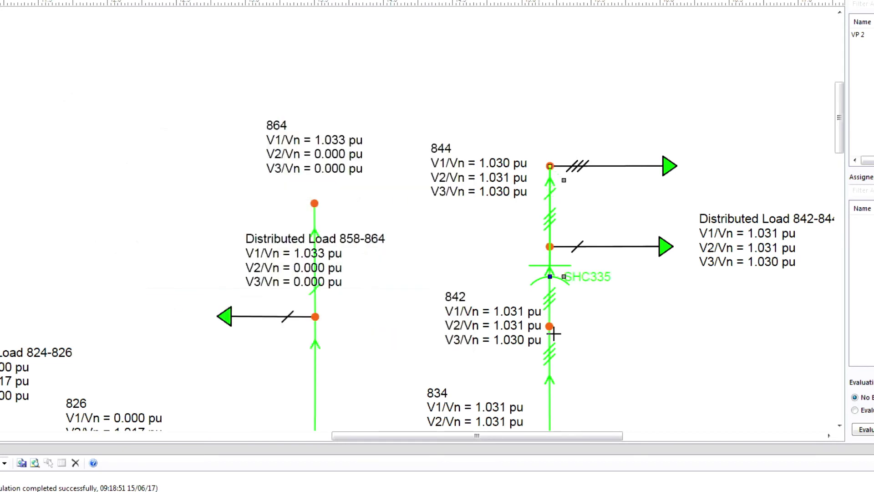
left_click_drag(550, 276, 569, 64)
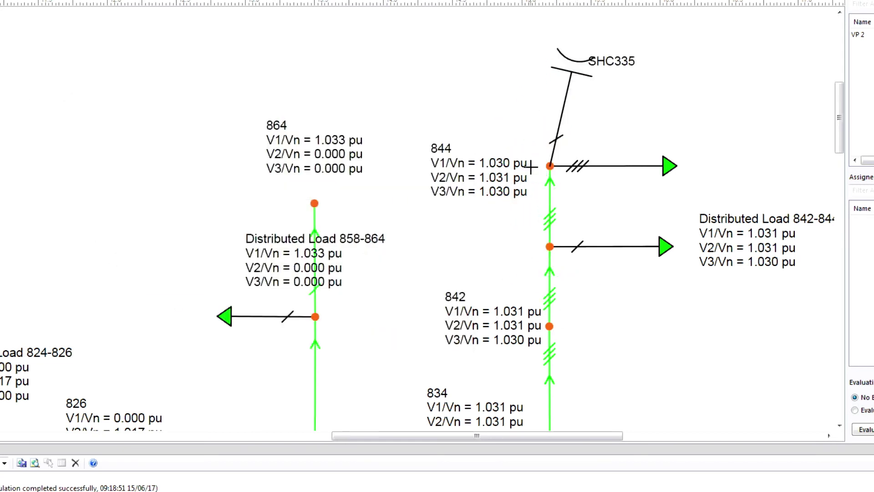
Step: Place a second capacitor, SHC336, on phase L2 at node 844, positioned up-left of it
left_click(549, 165)
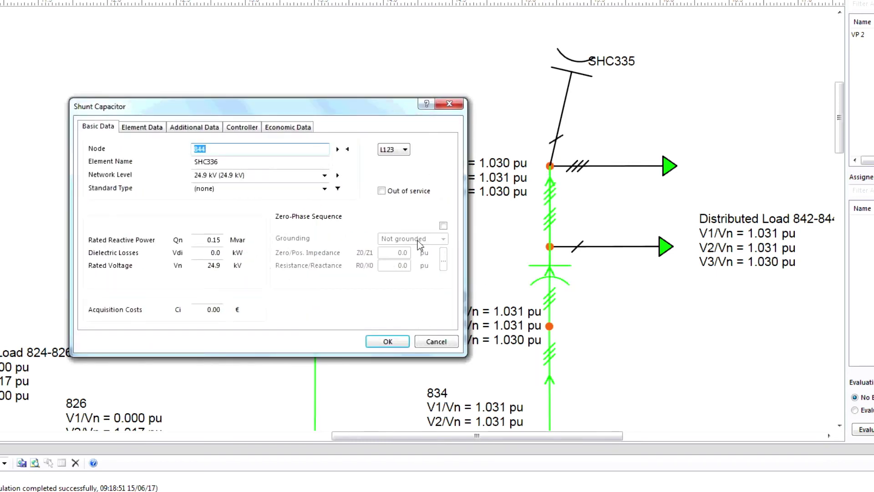
left_click(400, 150)
left_click(397, 167)
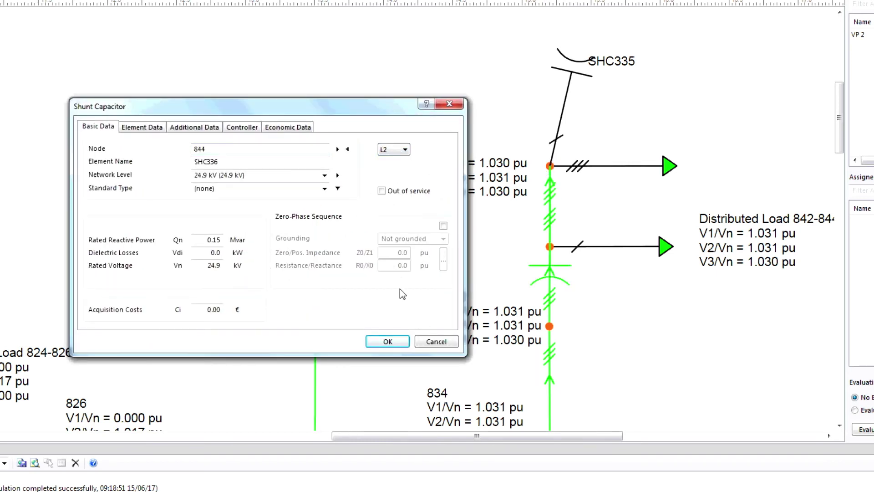
left_click(388, 343)
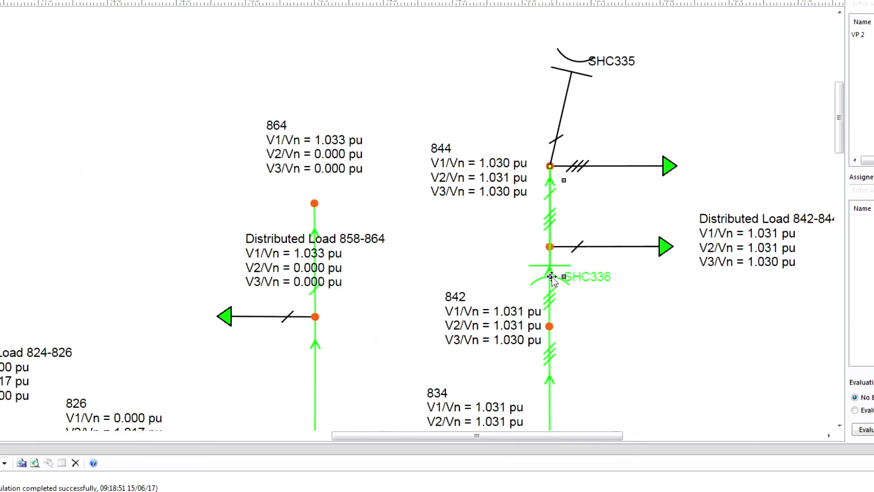
mouse_move(550, 274)
left_mouse_down()
mouse_move(506, 231)
mouse_move(463, 65)
left_mouse_up()
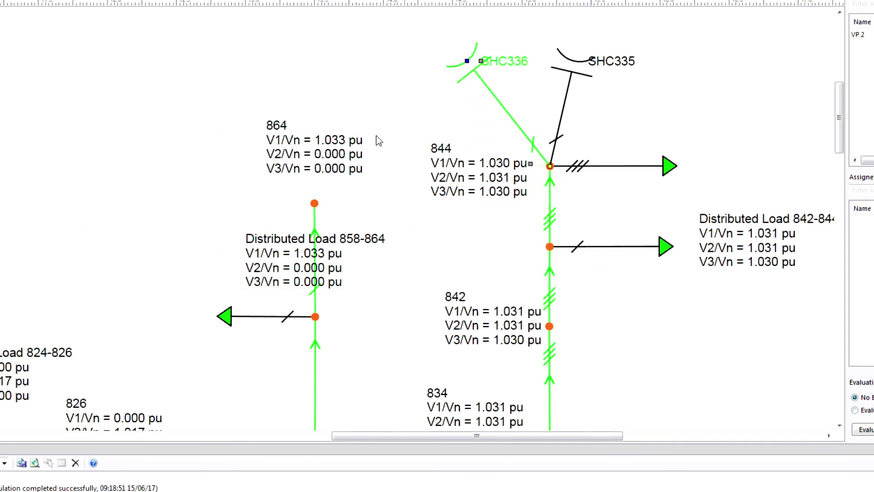
Step: Add SHC337 on phase L3 left of node 844, then open capacitor SHC299's settings
left_click(549, 166)
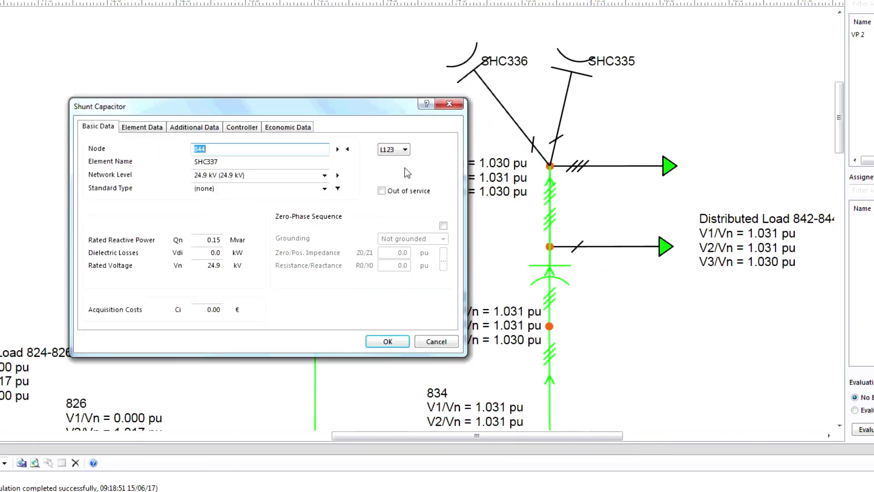
left_click(403, 180)
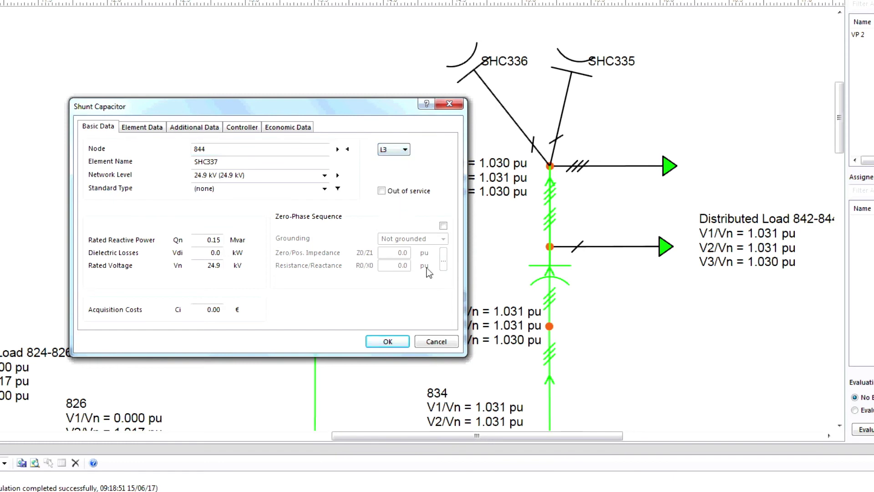
left_click(393, 341)
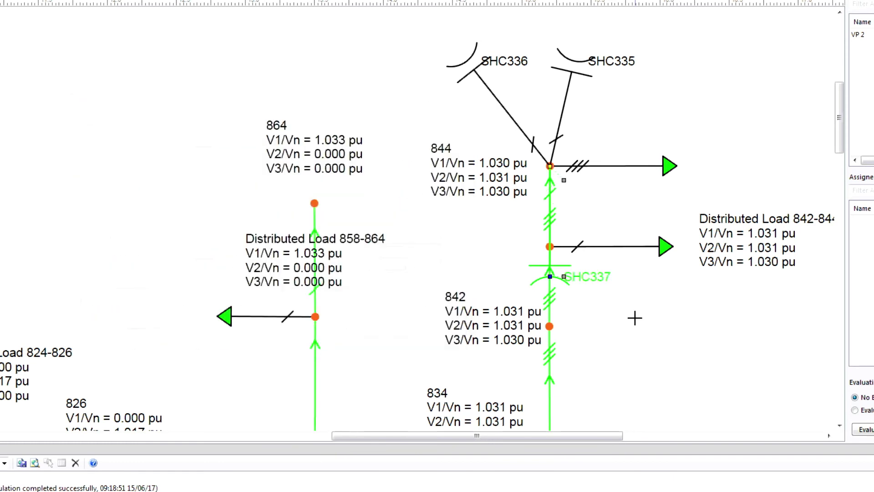
left_click_drag(542, 283, 399, 111)
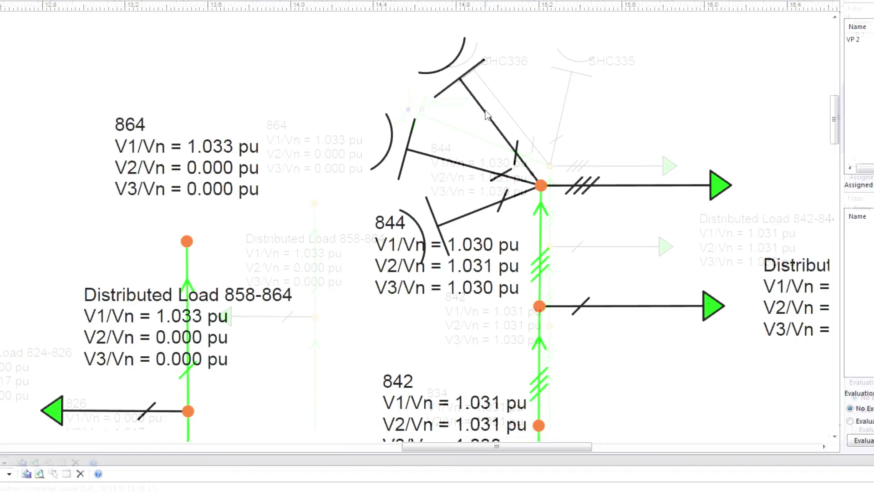
double_click(484, 111)
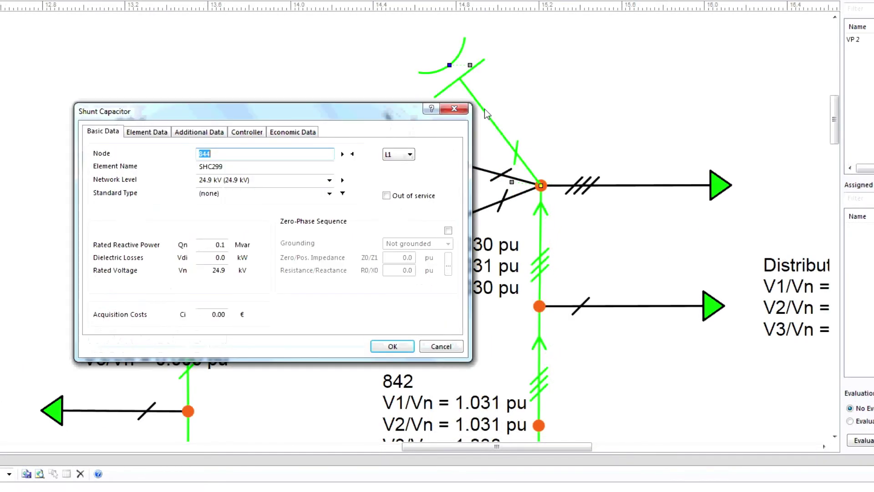
Step: Switch the capacitor's rated reactive power unit to kvar so Qn reads 100.0 kvar, and confirm
left_click_drag(383, 116, 566, 124)
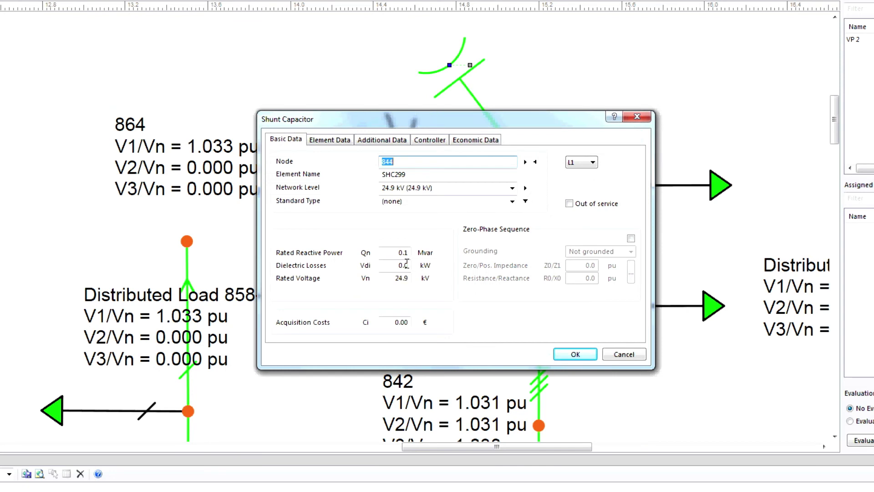
left_click_drag(395, 253, 415, 253)
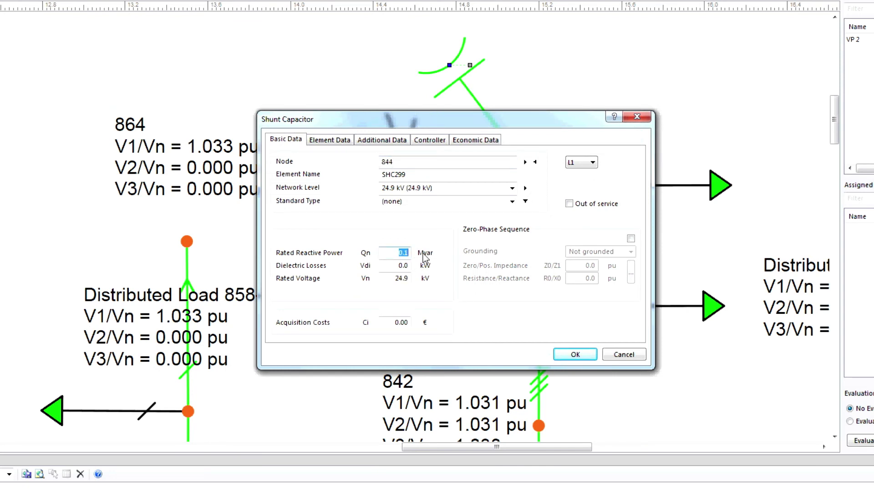
left_click(423, 254)
left_click(425, 266)
left_click_drag(390, 252, 414, 253)
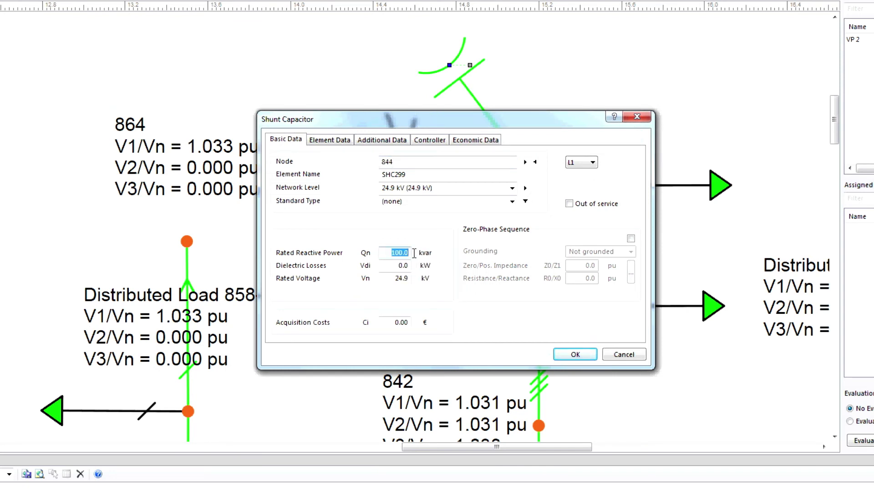
left_click(570, 356)
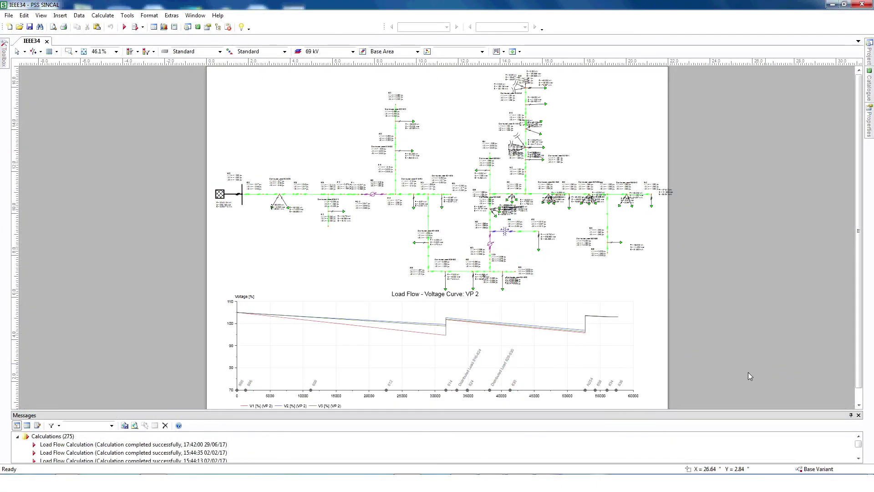
Step: Run a standard load flow calculation
left_click(104, 16)
mouse_move(116, 53)
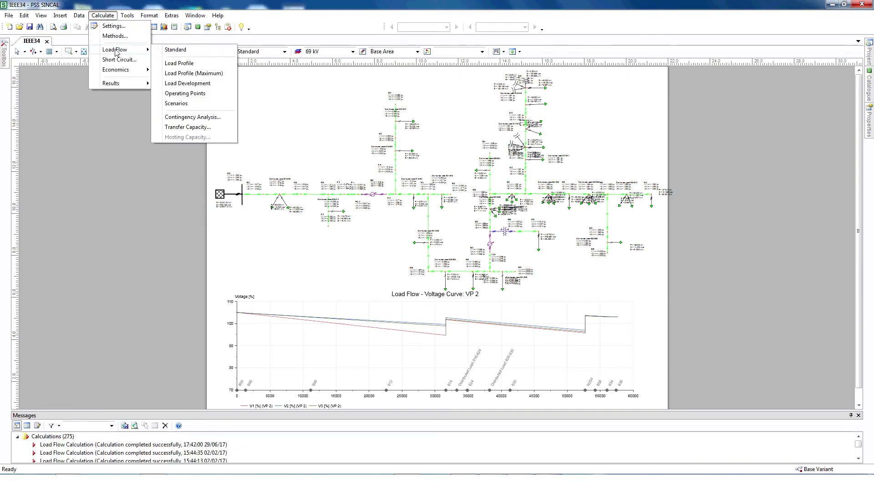
left_click(174, 51)
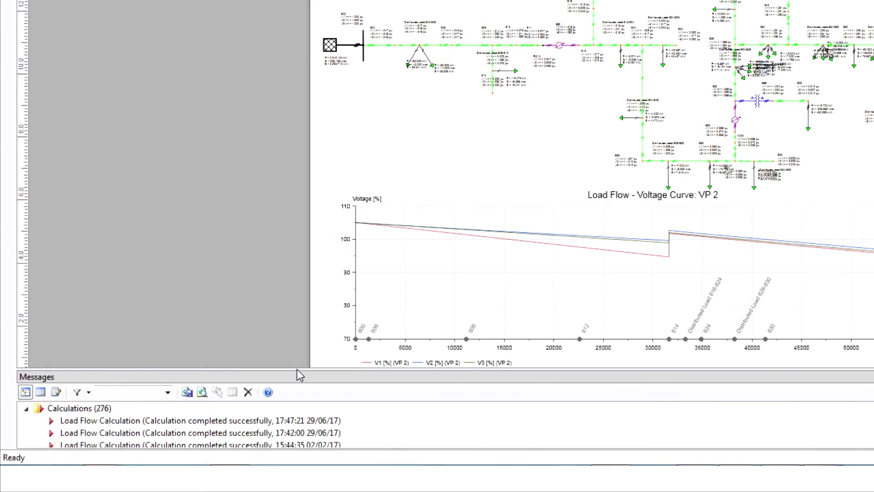
Step: Enlarge the Messages panel to check the new result, then bring the IEEE 34 reference document forward
left_click_drag(297, 370, 297, 281)
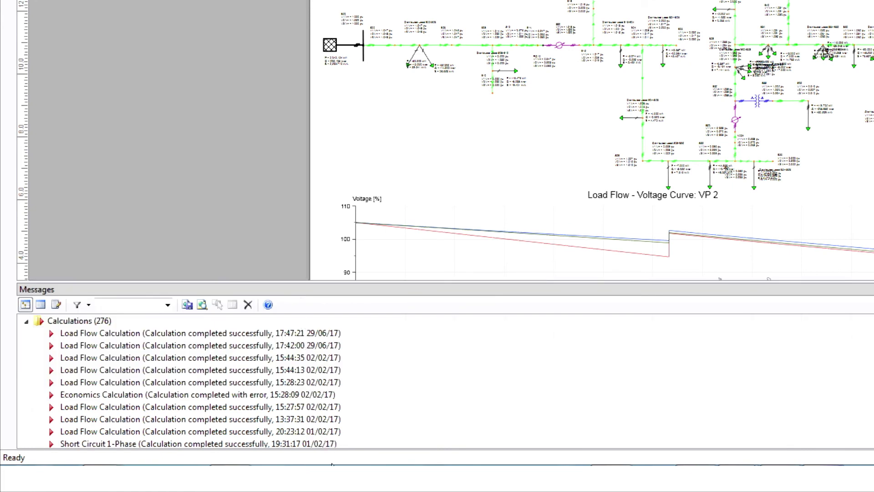
left_click(262, 339)
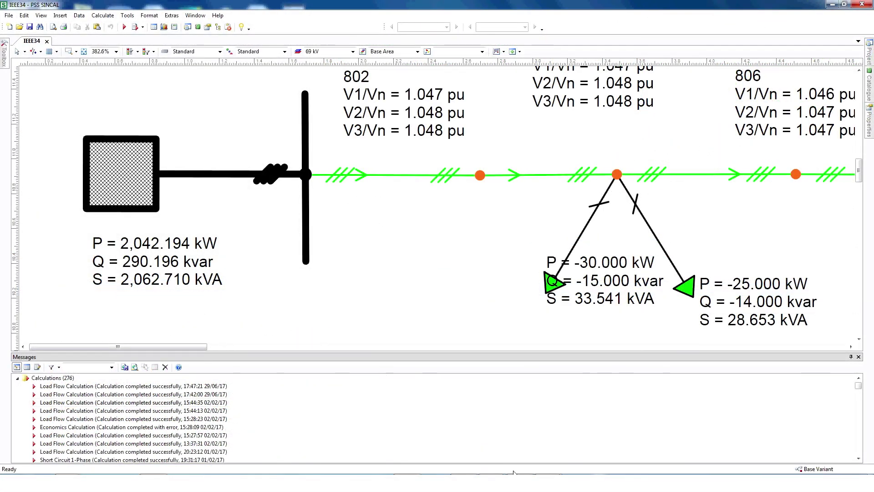
left_click(513, 472)
left_click_drag(601, 18, 442, 54)
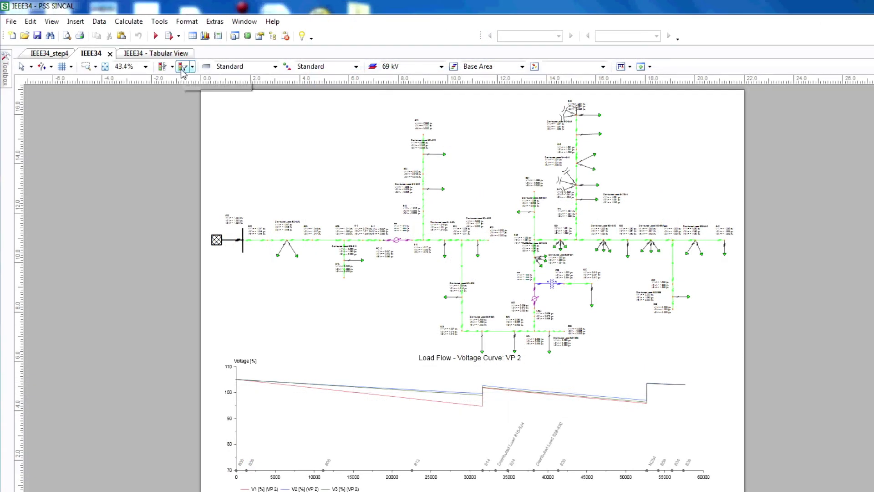
left_click(192, 39)
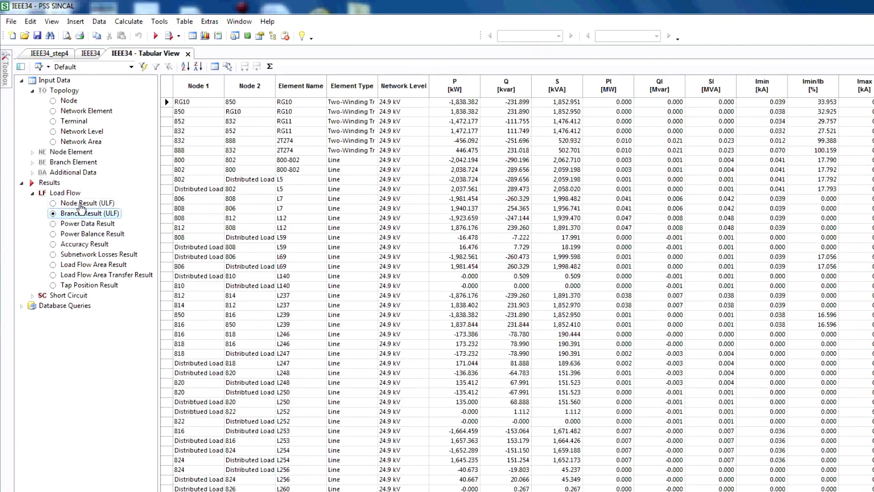
left_click(81, 203)
left_click(85, 215)
left_click(90, 55)
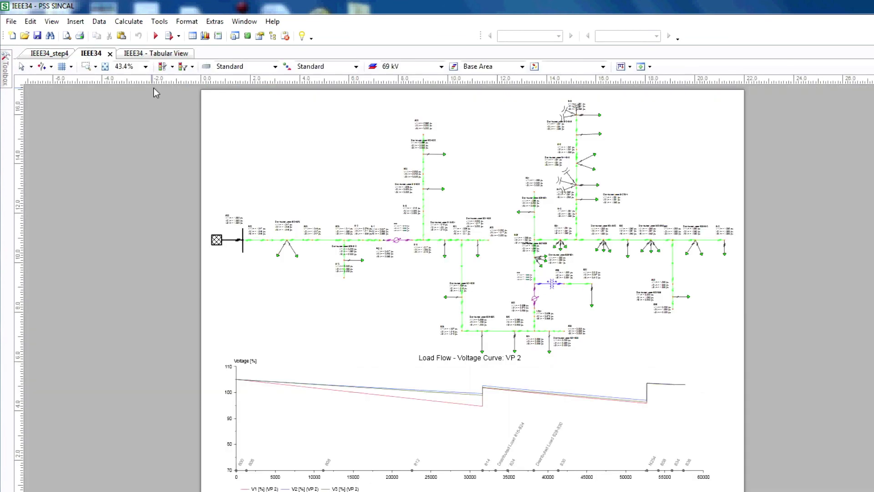
left_click(181, 68)
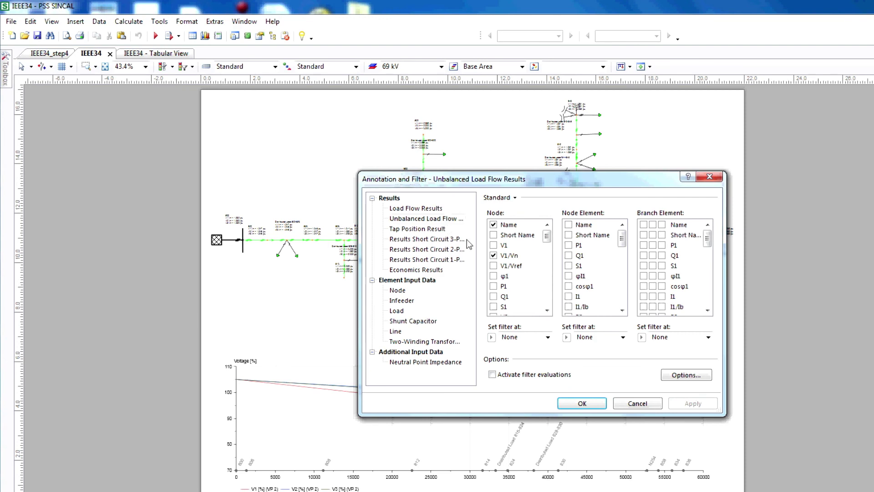
scroll(552, 254, "down", 7)
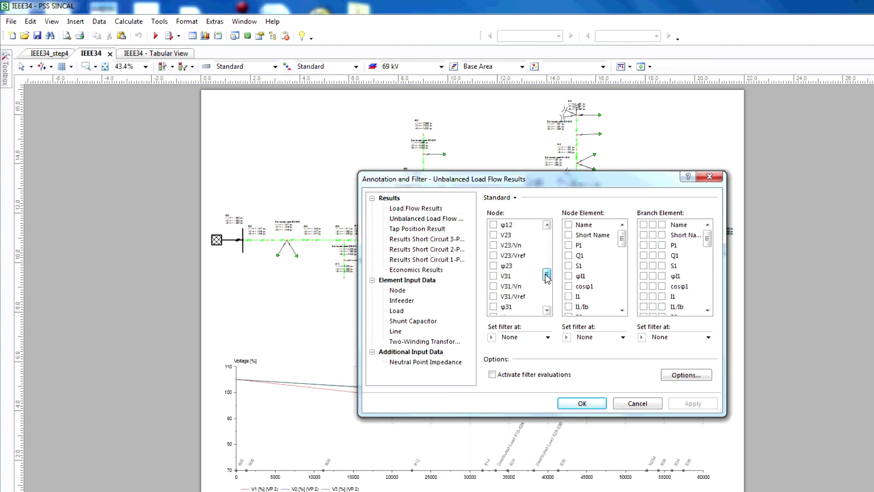
left_click(592, 404)
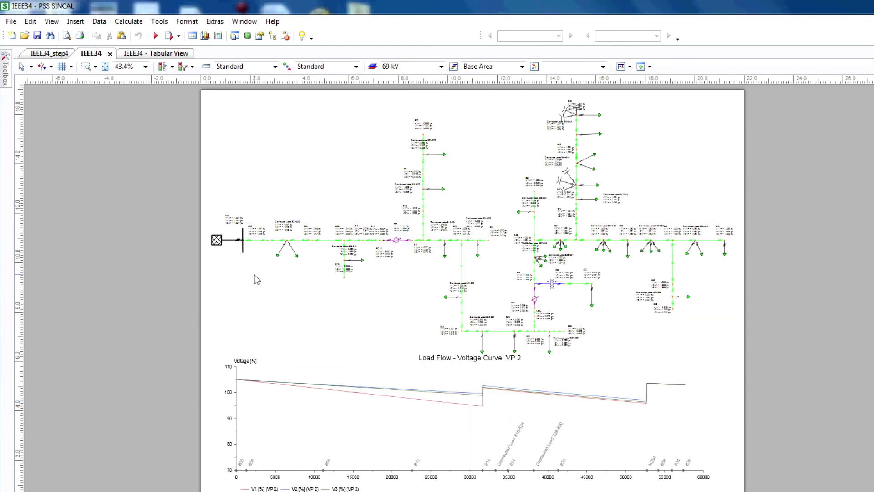
scroll(219, 217, "up", 2)
scroll(97, 245, "up", 3)
scroll(58, 232, "up", 4)
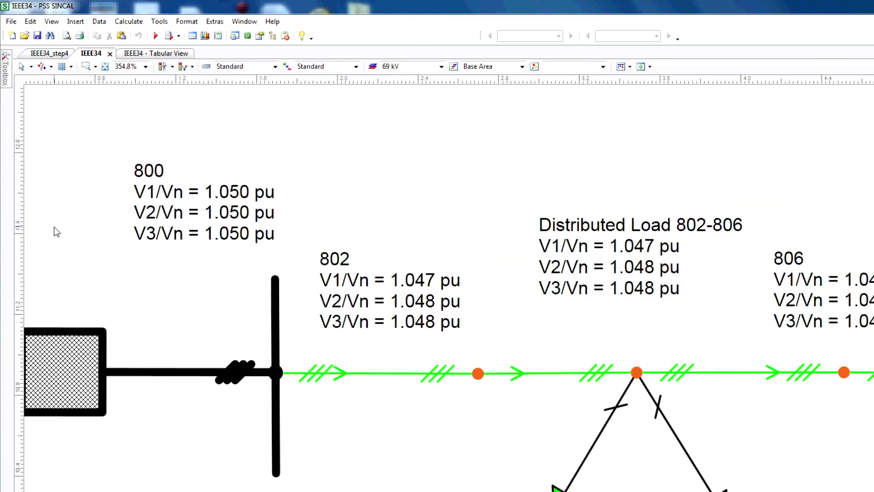
scroll(254, 250, "down", 1)
scroll(457, 301, "down", 4)
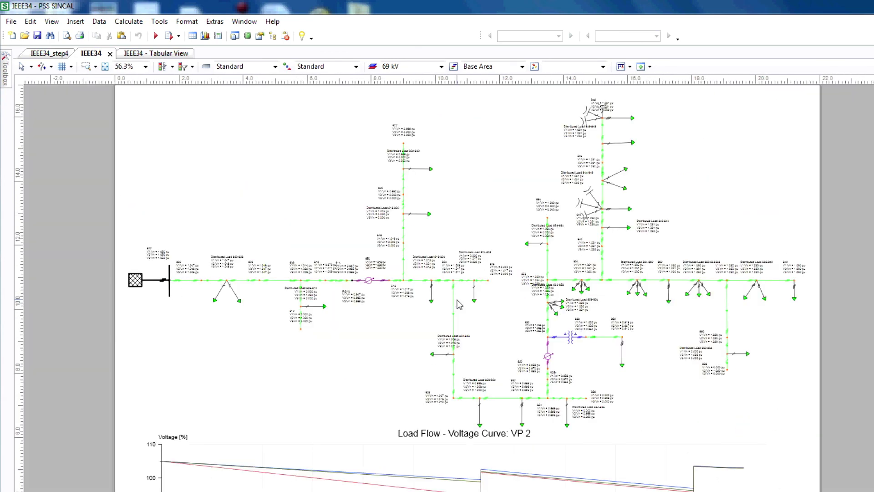
scroll(236, 286, "up", 2)
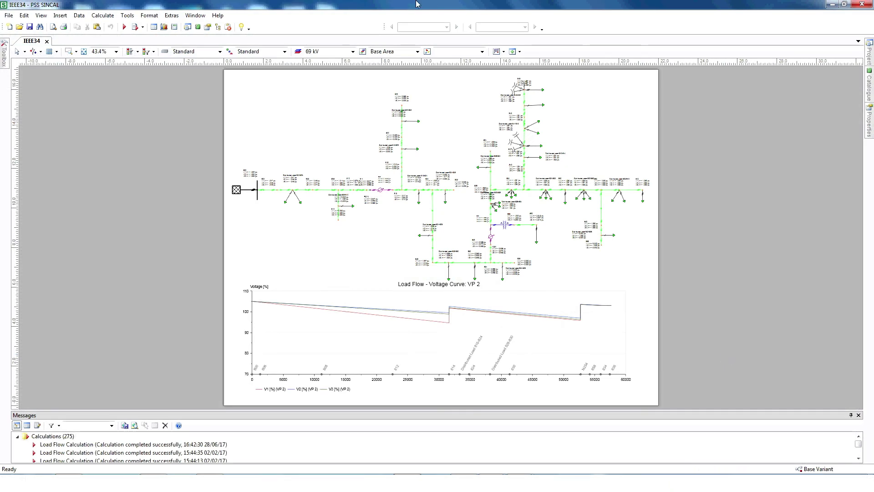
Step: Apply an ISO Area map of Unsym. Load Flow: Vmax/Vn with gradient over a 95–105 % range
left_click(128, 16)
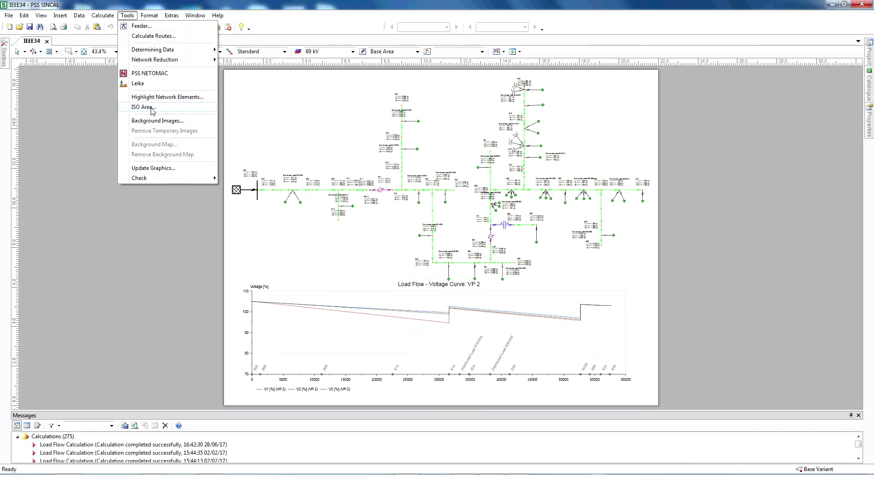
left_click(152, 110)
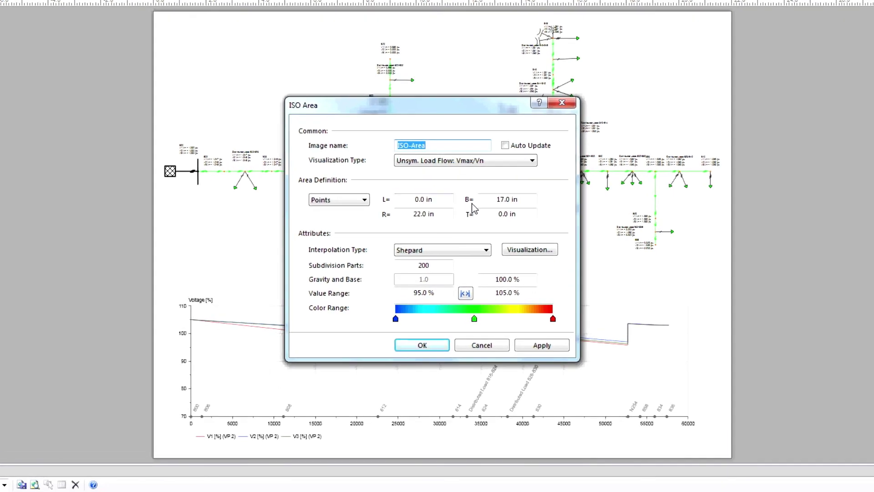
left_click(482, 164)
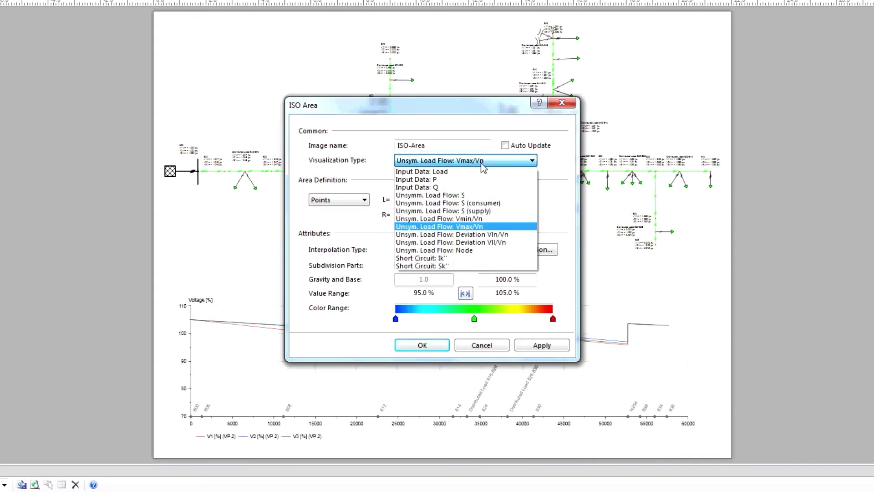
left_click(491, 227)
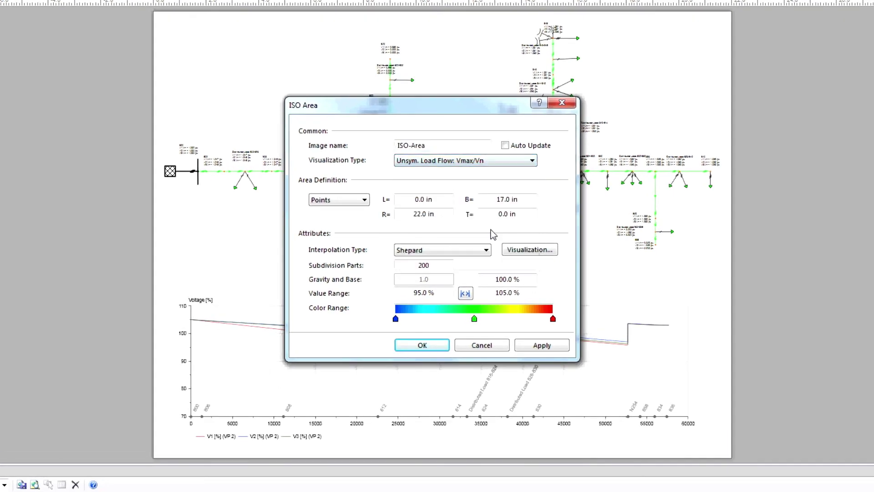
left_click(544, 250)
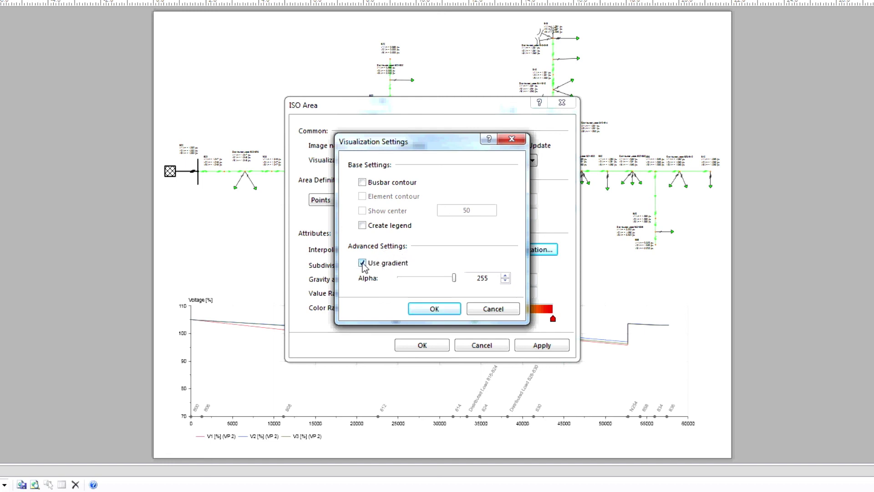
left_click(441, 309)
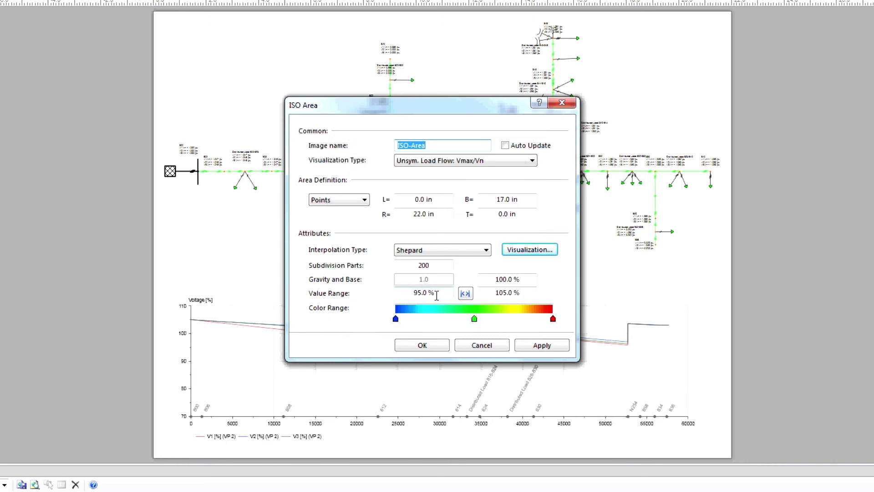
left_click(539, 346)
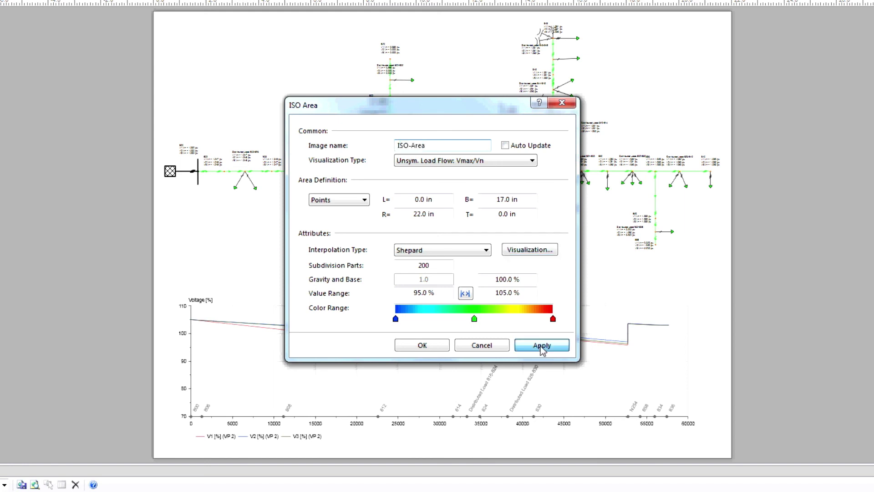
left_click(440, 346)
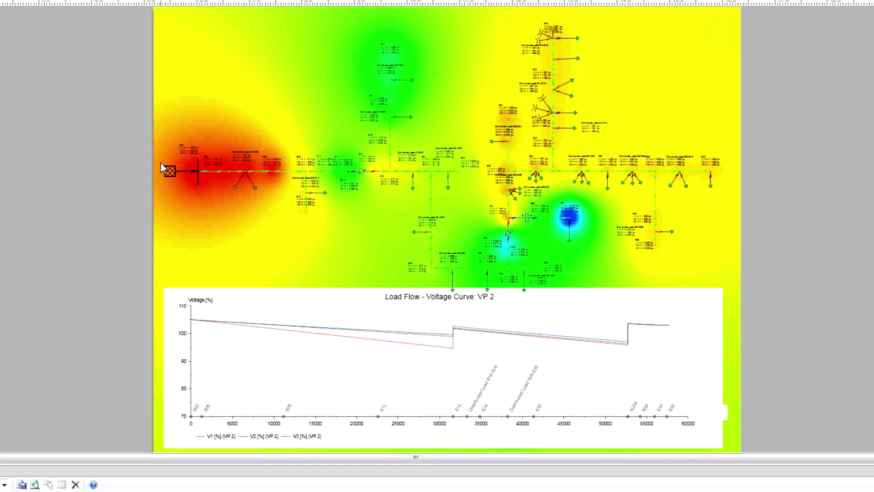
Step: Zoom into the diagram to view the voltage colour map, red near node 800 and blue near 890
scroll(160, 163, "up", 3)
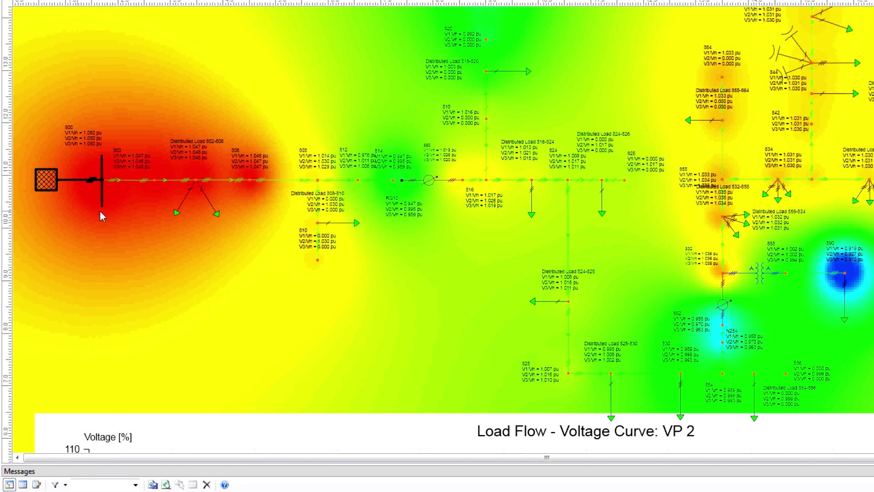